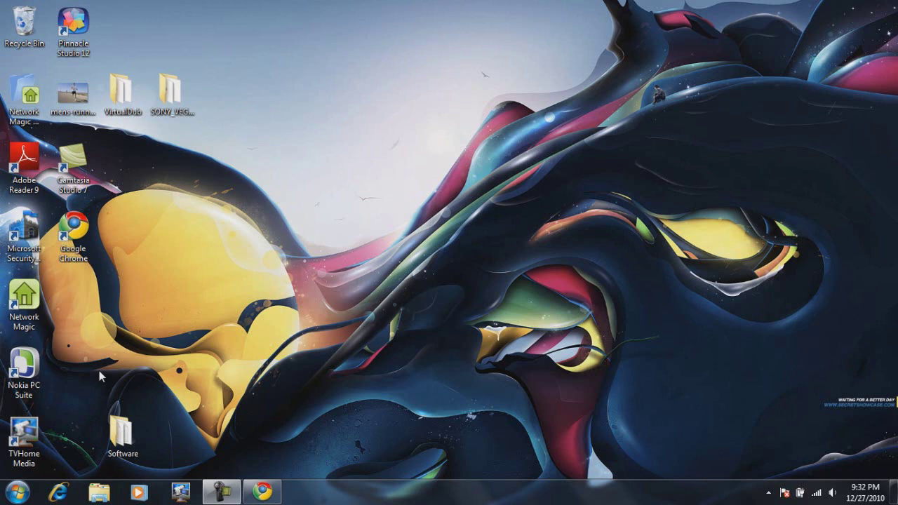
- Open a file explorer window showing the Computer drives and move it to the middle of the desktop
click(96, 491)
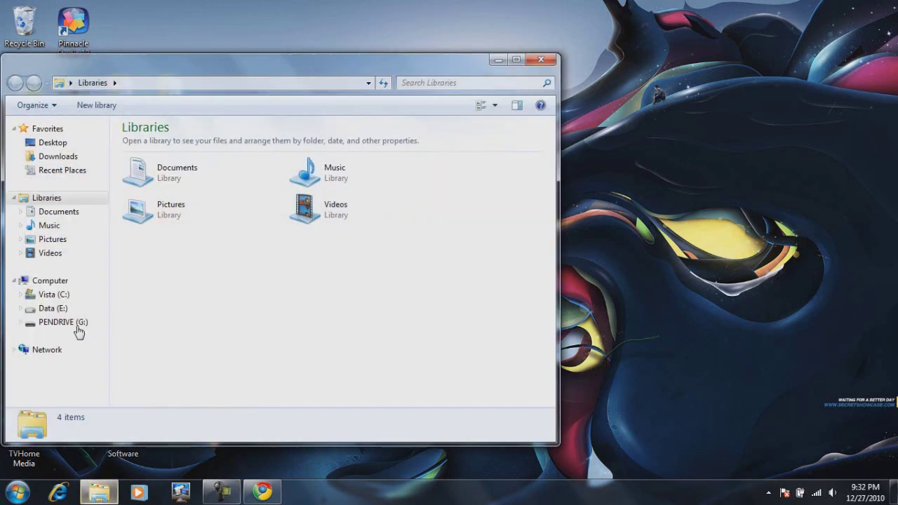
click(50, 281)
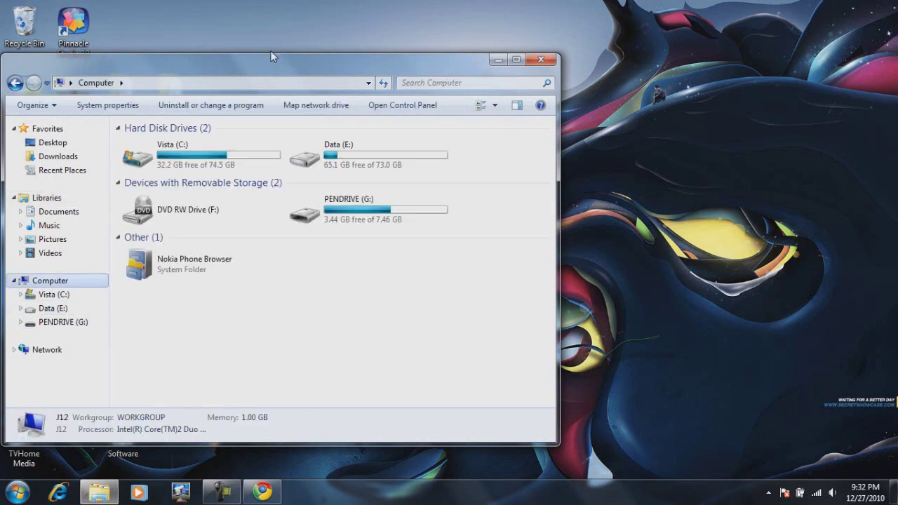
drag(281, 70, 417, 60)
- Compare the size and free space of the Vista (C:) and Data (E:) hard disk drives
click(291, 130)
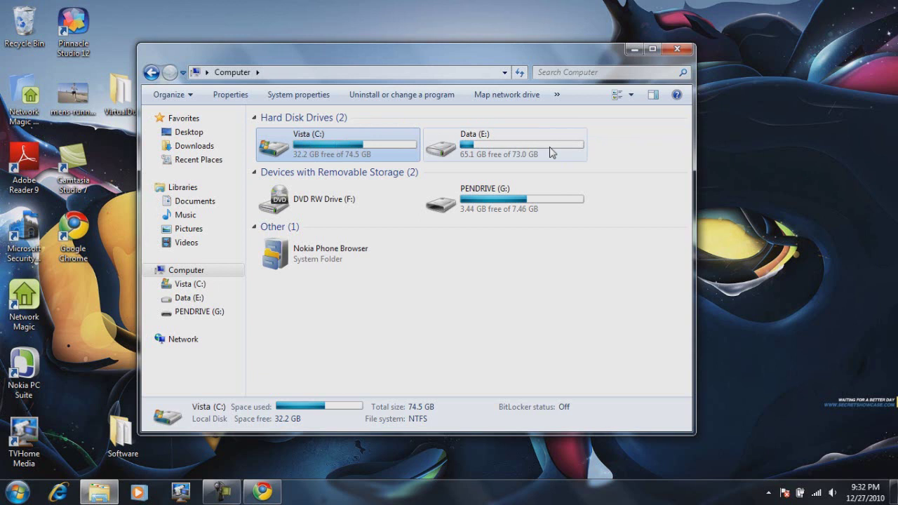
key(Right)
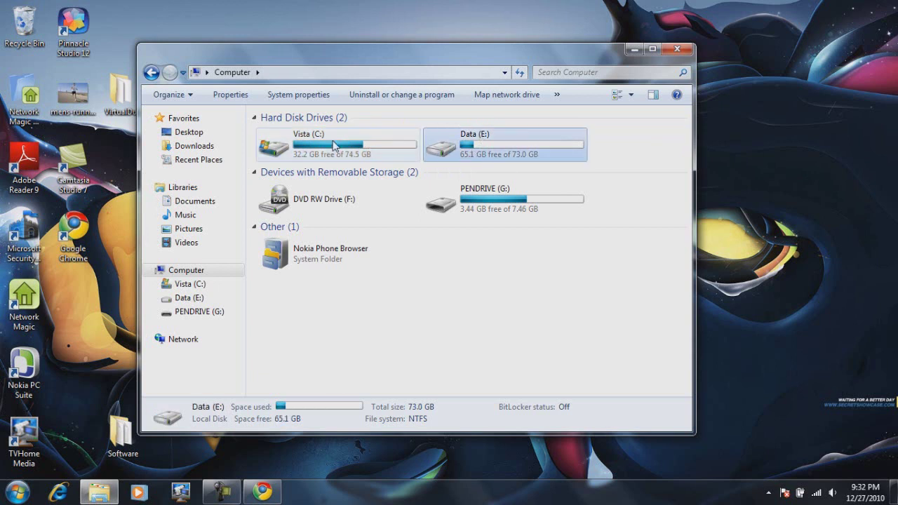
click(329, 146)
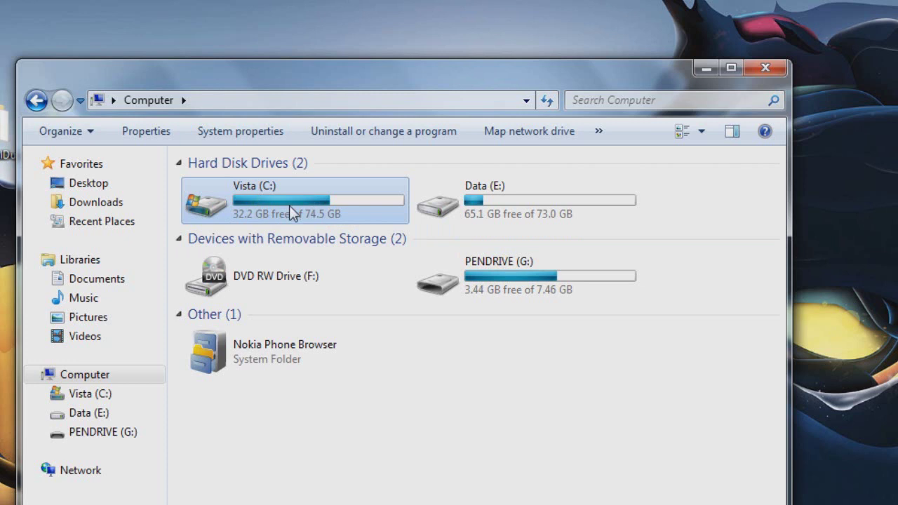
click(465, 194)
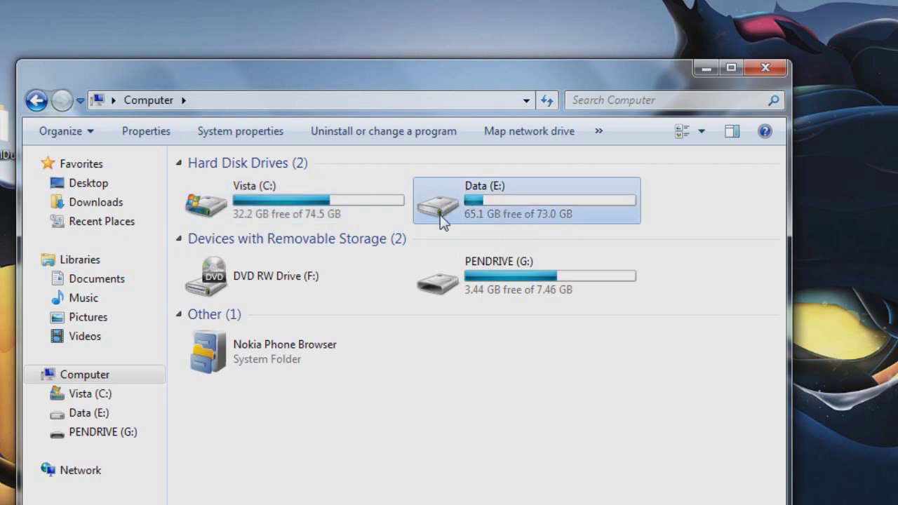
click(331, 201)
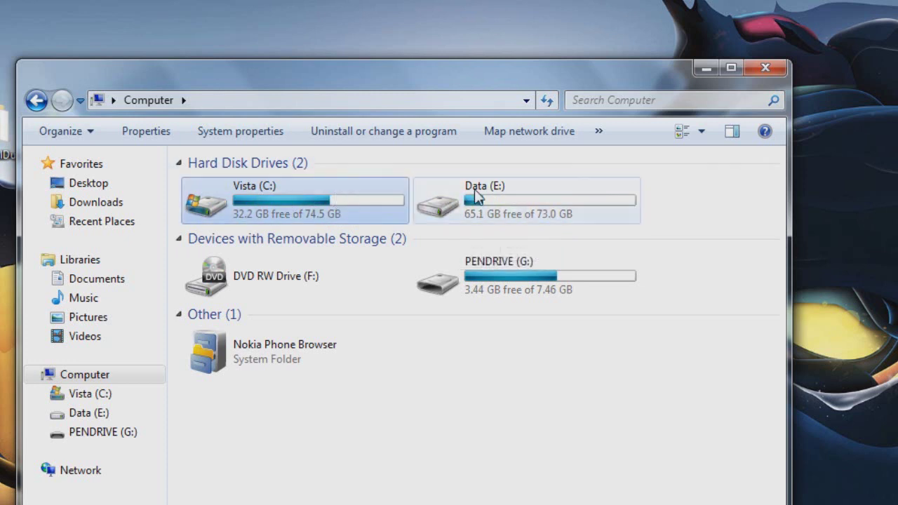
click(475, 189)
click(405, 198)
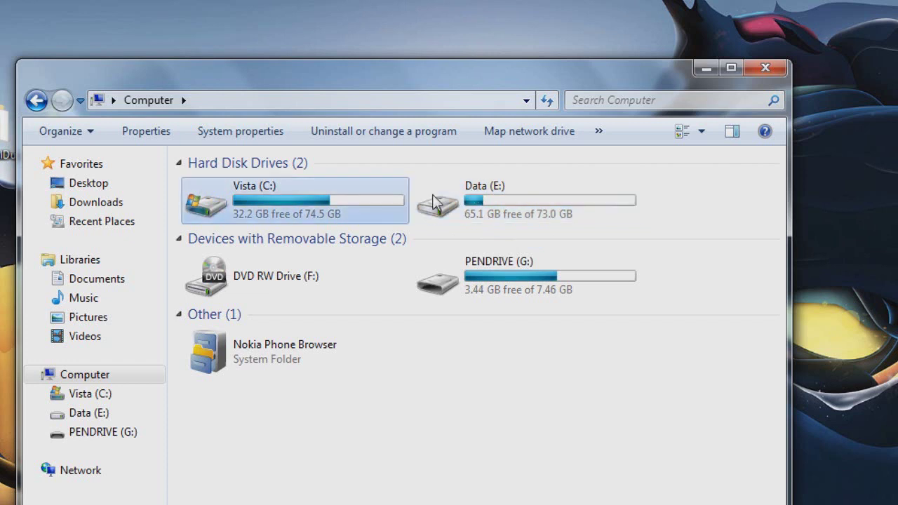
click(435, 199)
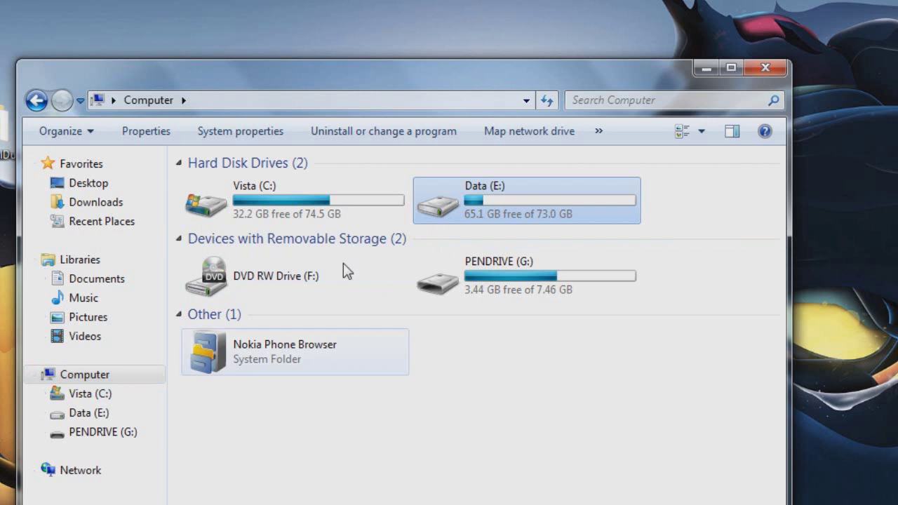
click(355, 199)
click(477, 190)
click(358, 190)
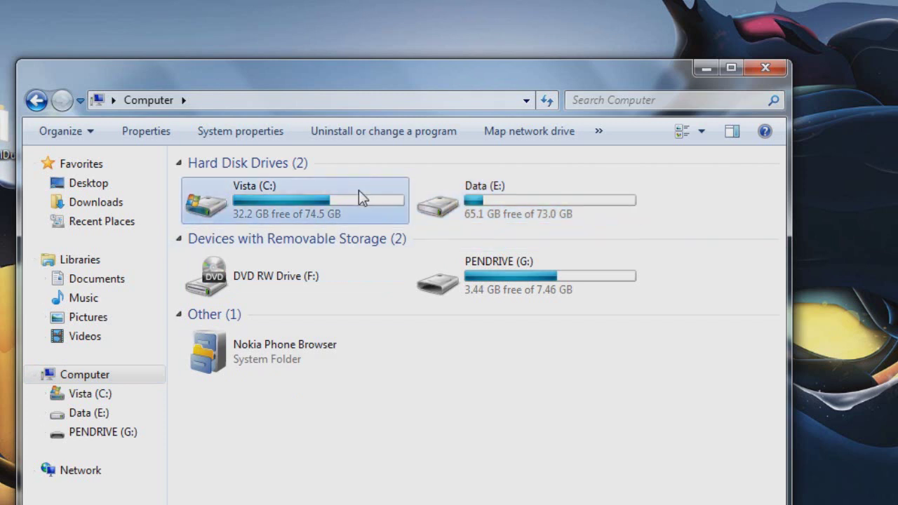
click(485, 199)
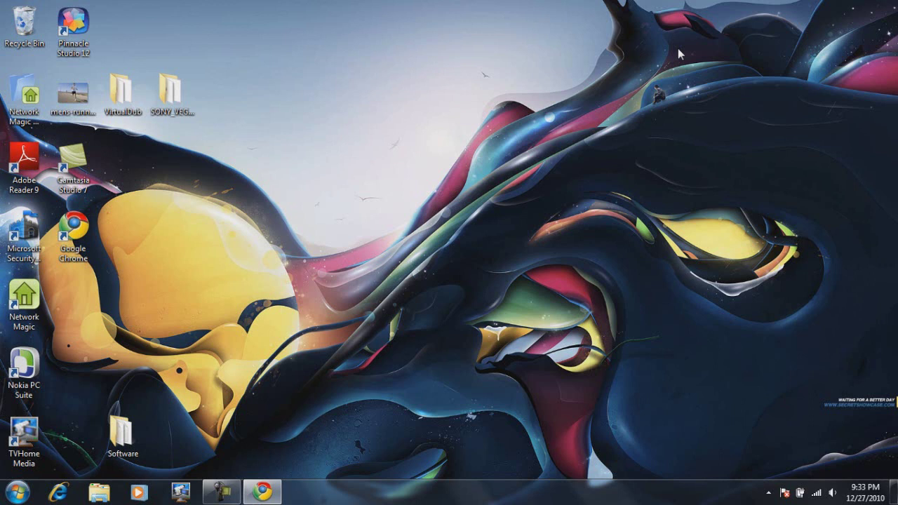
- Open Disk Management through the Computer's Manage option and maximize the window
click(16, 492)
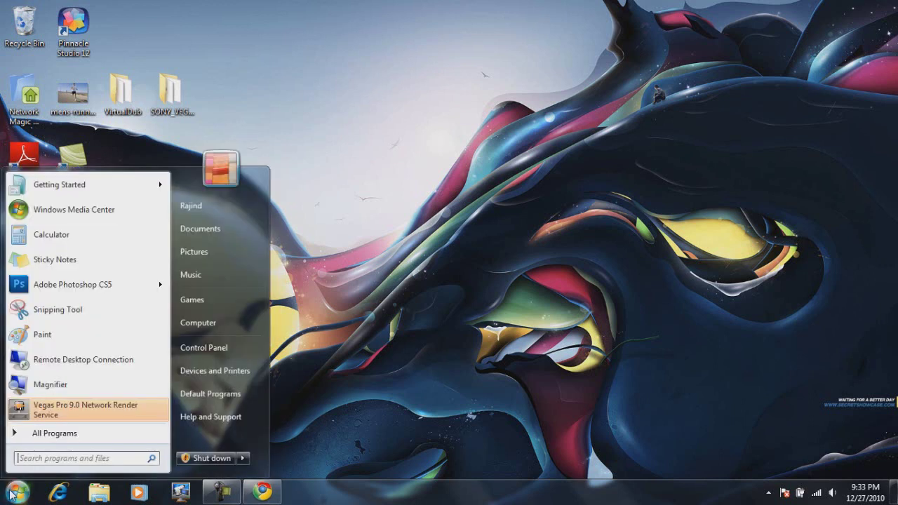
right_click(201, 324)
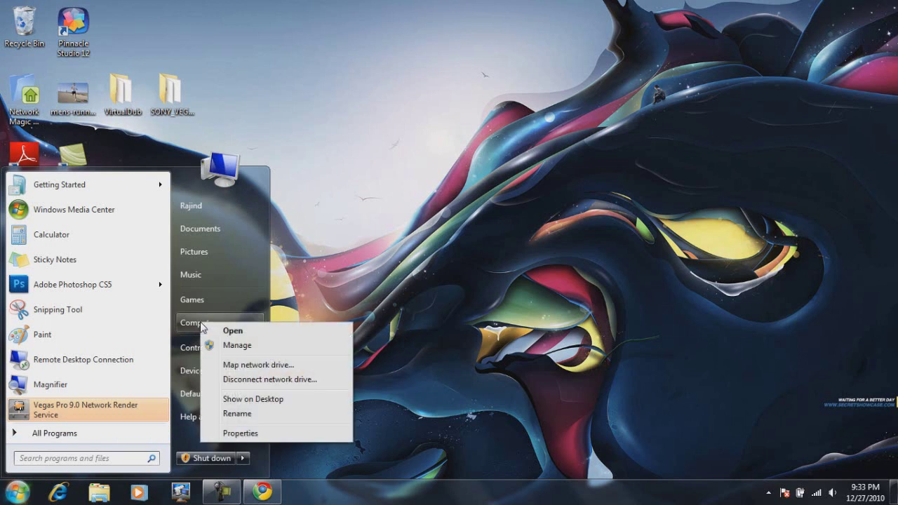
click(293, 348)
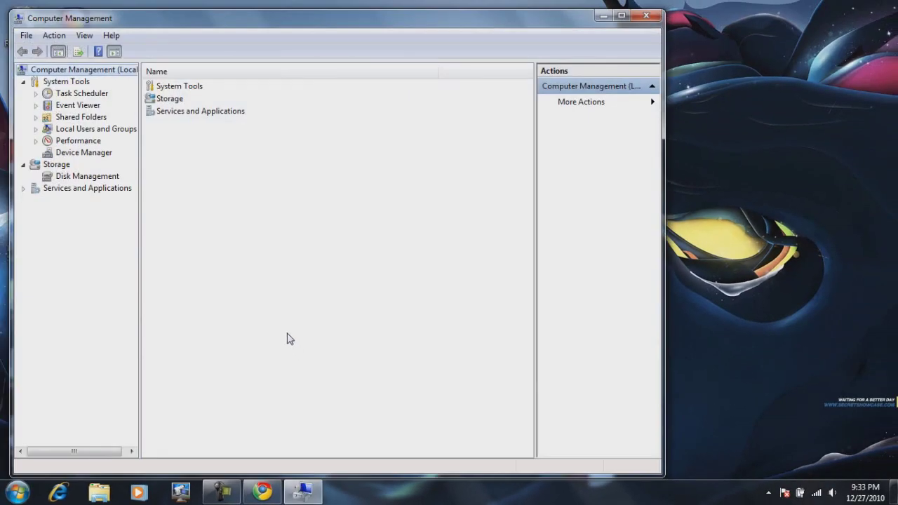
click(79, 180)
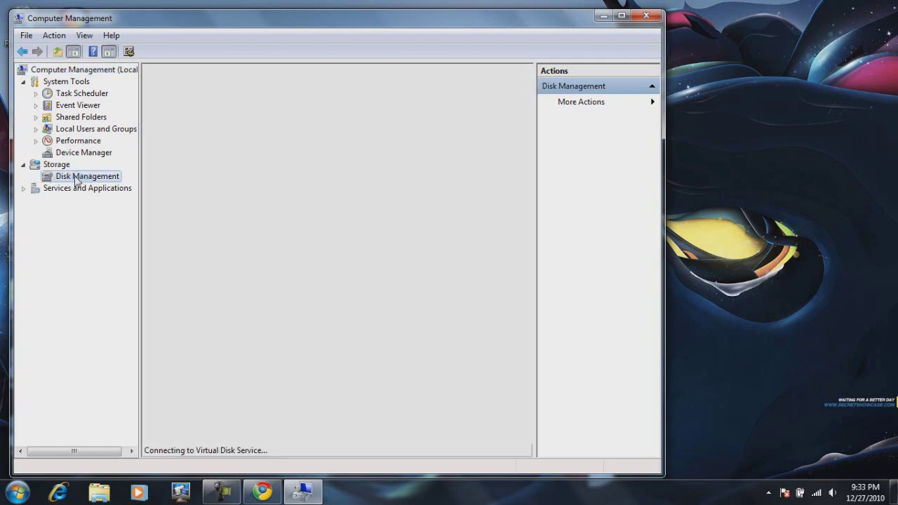
click(623, 16)
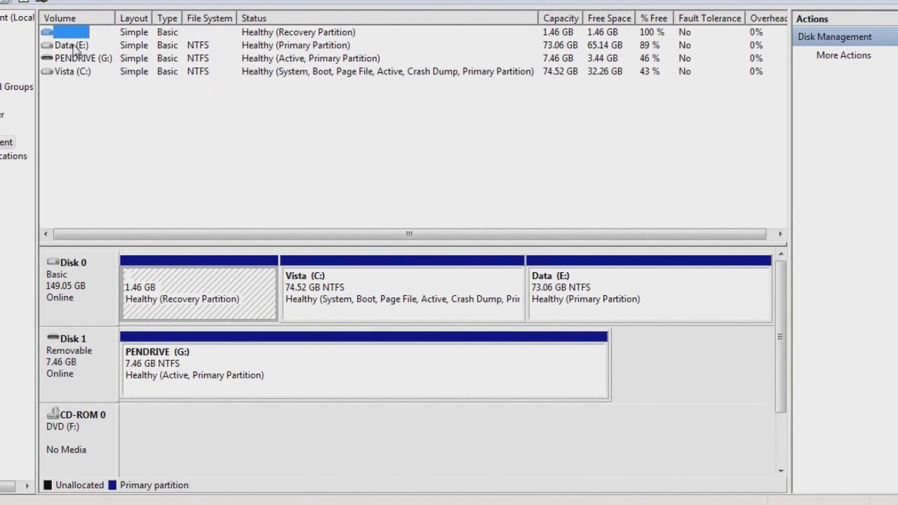
- Look through the listed volumes: Data (E:), PENDRIVE (G:), Vista (C:) and the recovery partition
click(76, 45)
click(76, 58)
click(76, 71)
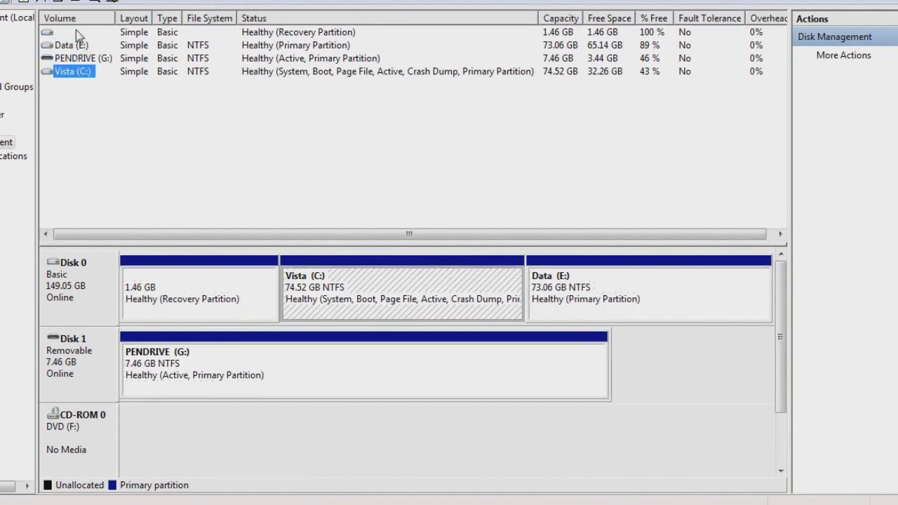
click(77, 32)
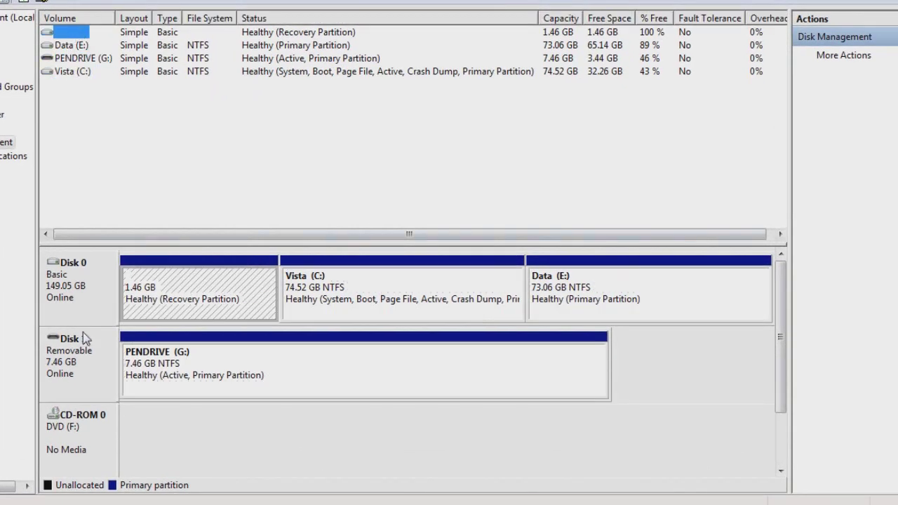
- Examine Disk 0 and its recovery, Vista (C:) and Data (E:) partitions in the graphical disk layout
click(68, 269)
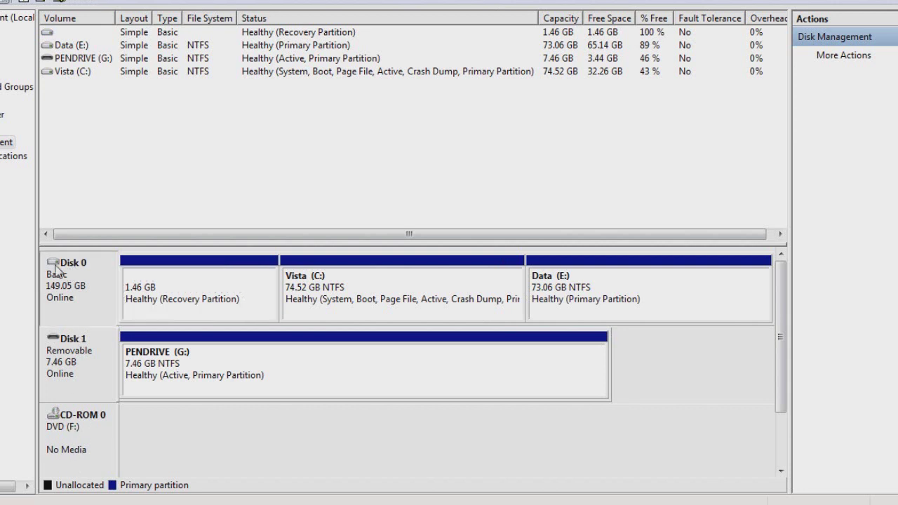
click(210, 277)
click(306, 281)
click(604, 302)
click(479, 292)
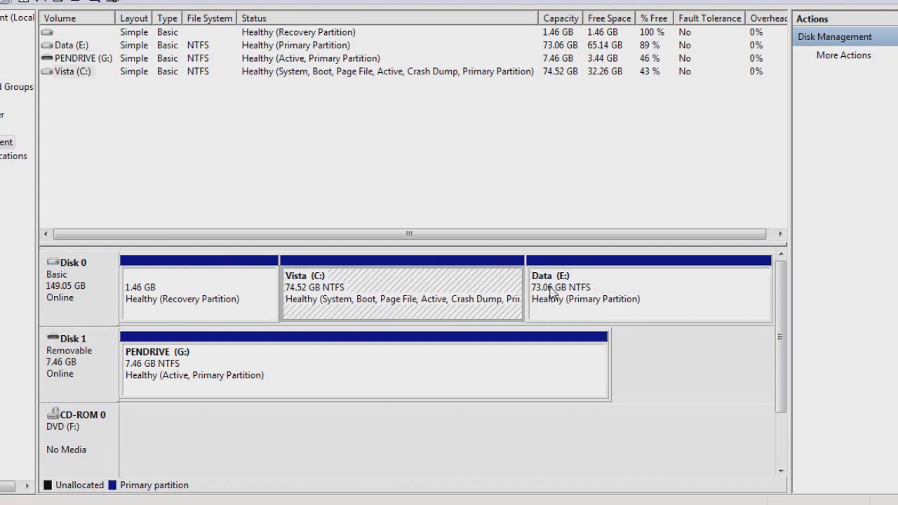
click(565, 293)
click(202, 309)
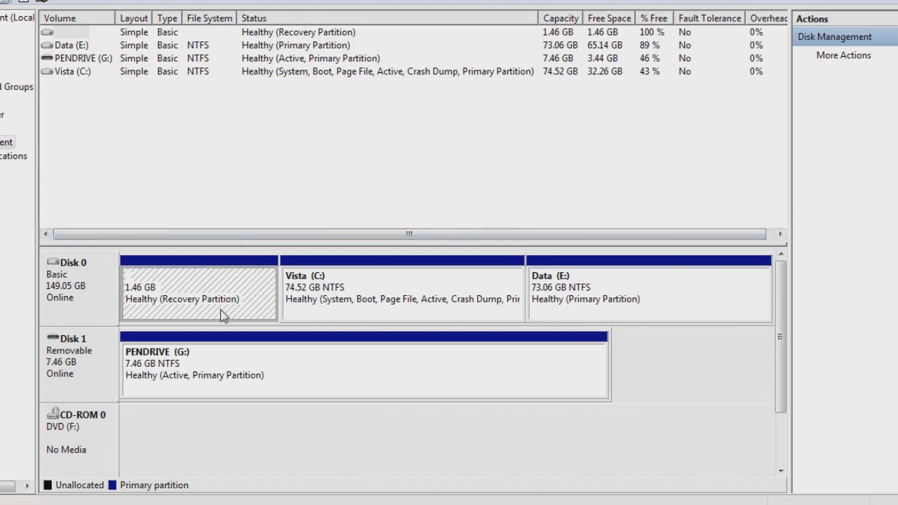
- Compare the Vista (C:) and Data (E:) partitions on Disk 0, finishing with Data (E:) selected
click(426, 309)
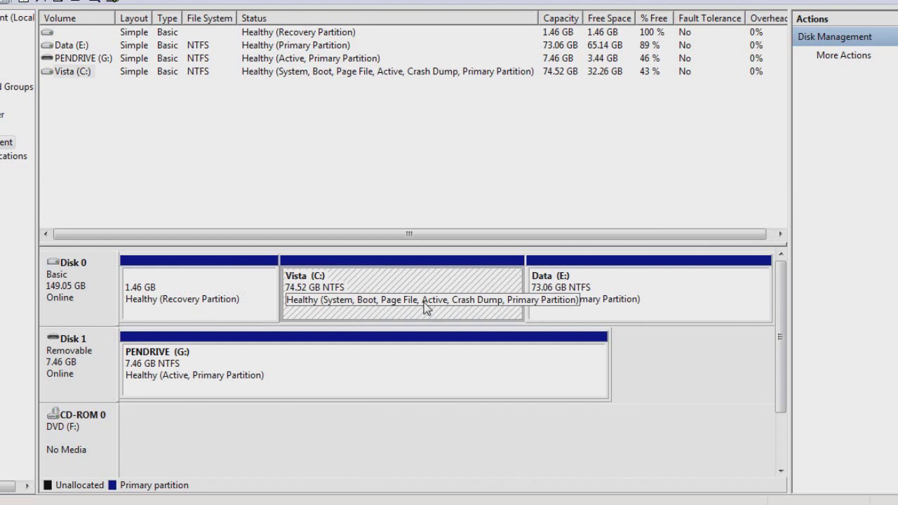
click(570, 288)
click(505, 299)
click(561, 308)
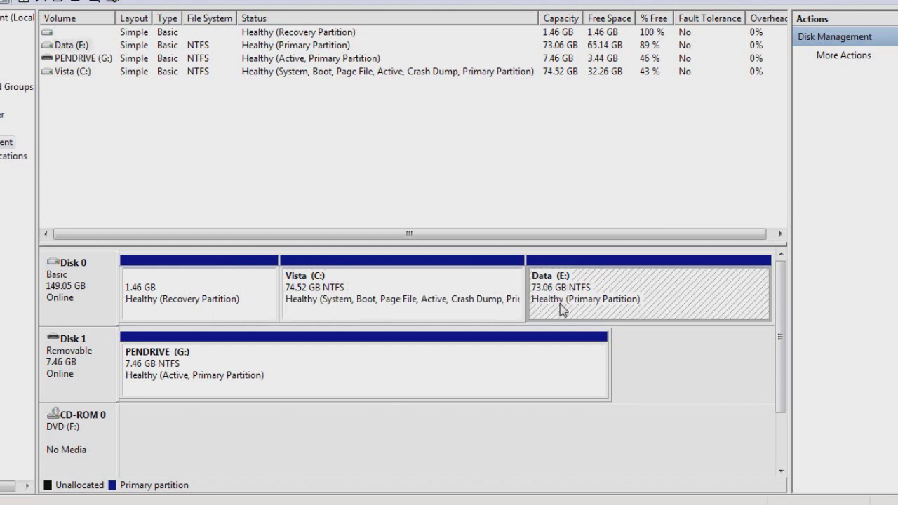
click(486, 310)
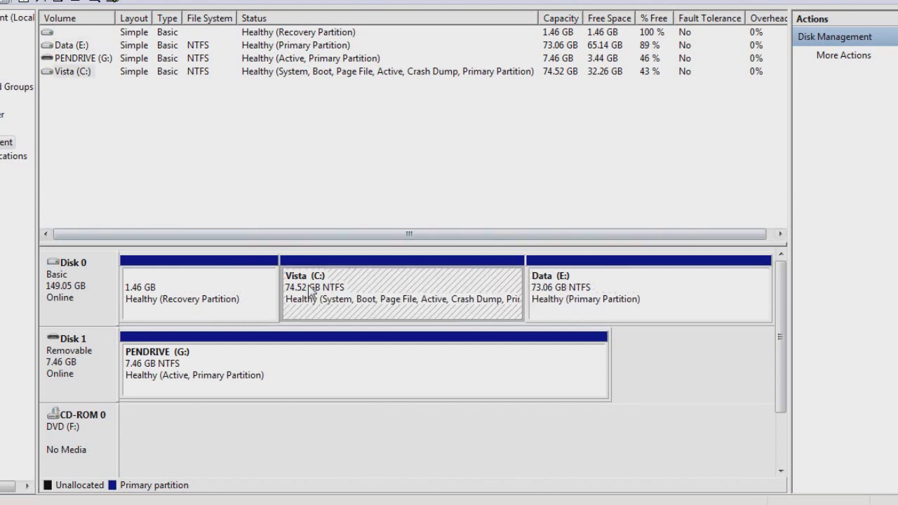
click(567, 302)
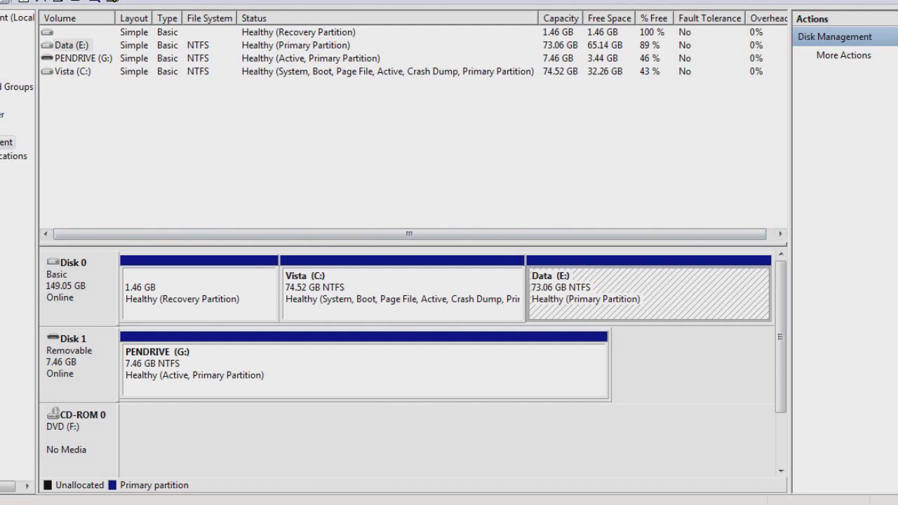
- Check the free space of the Data (E:) drive in the Computer window, then minimize that window
key(super+e)
click(116, 269)
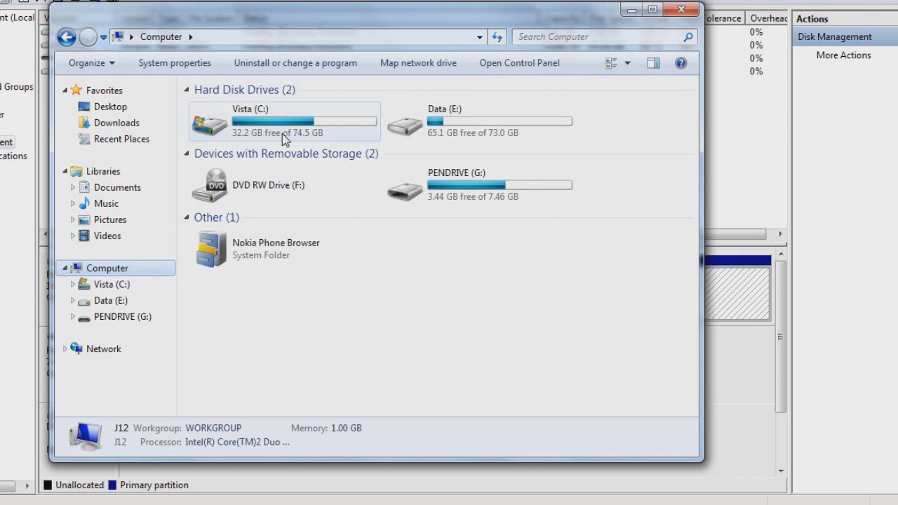
click(414, 116)
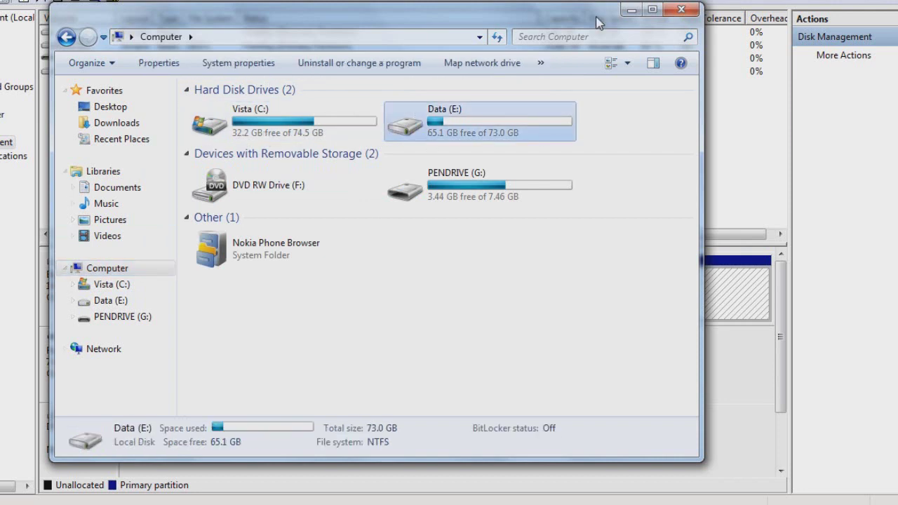
click(630, 10)
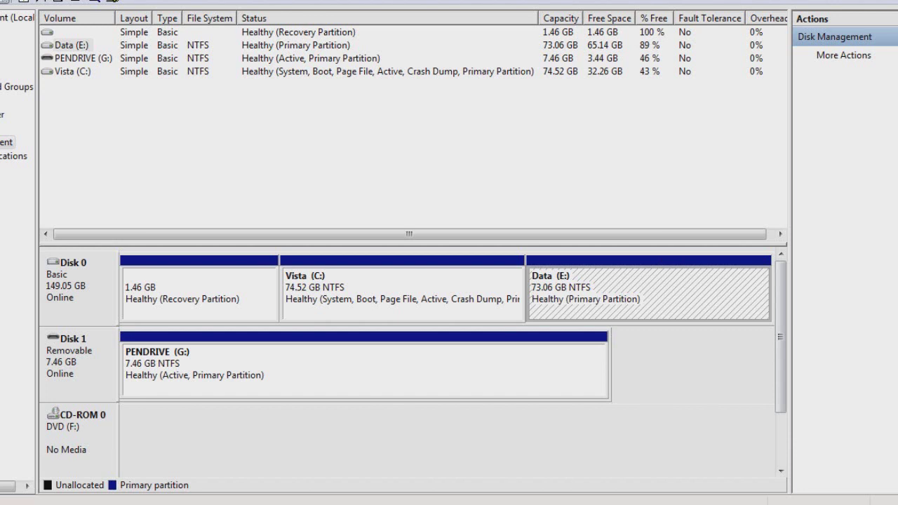
key(alt+Tab)
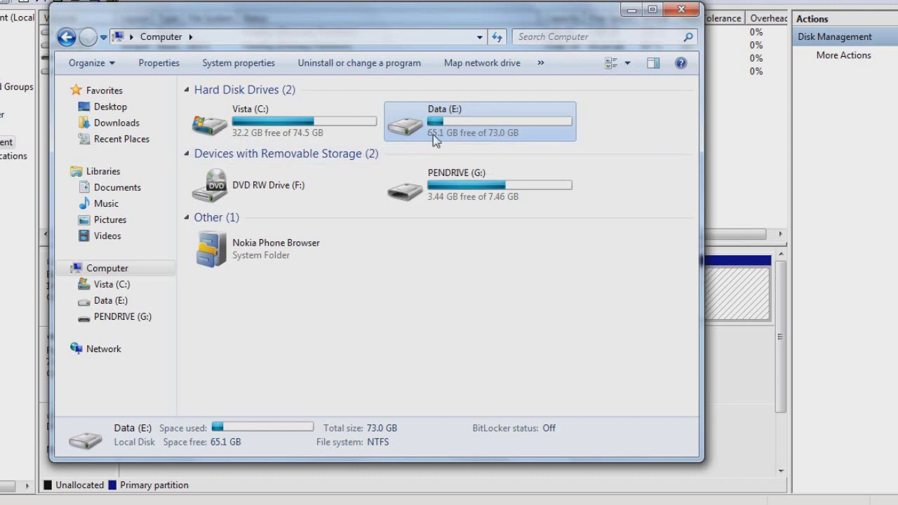
click(631, 9)
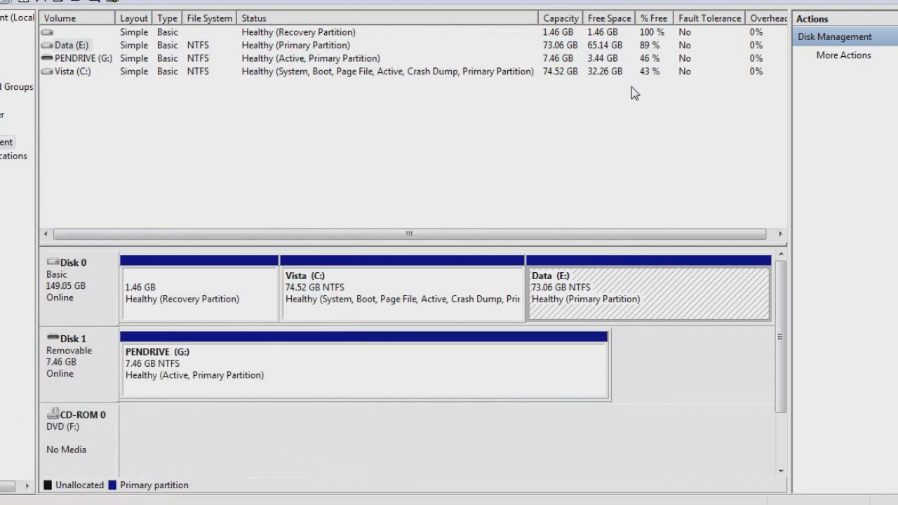
- Start Shrink Volume on the Data (E:) partition and select the amount of space to shrink
right_click(649, 293)
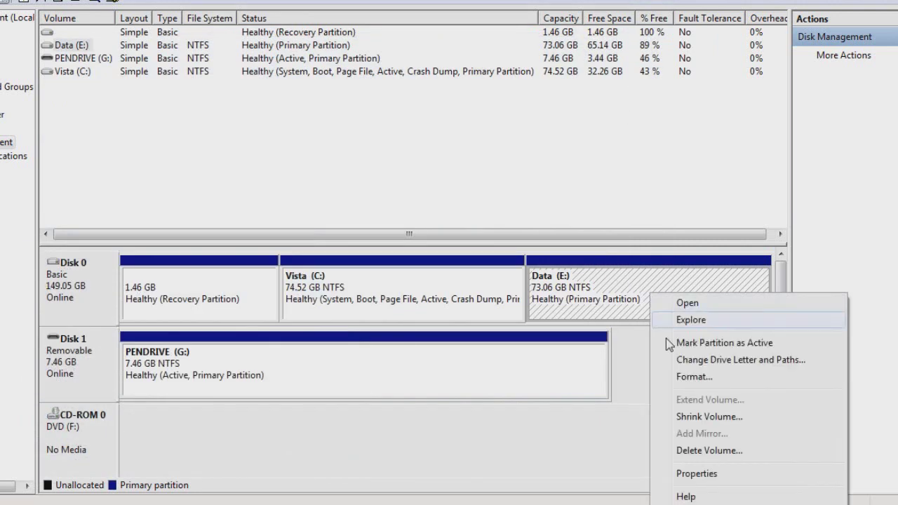
click(677, 416)
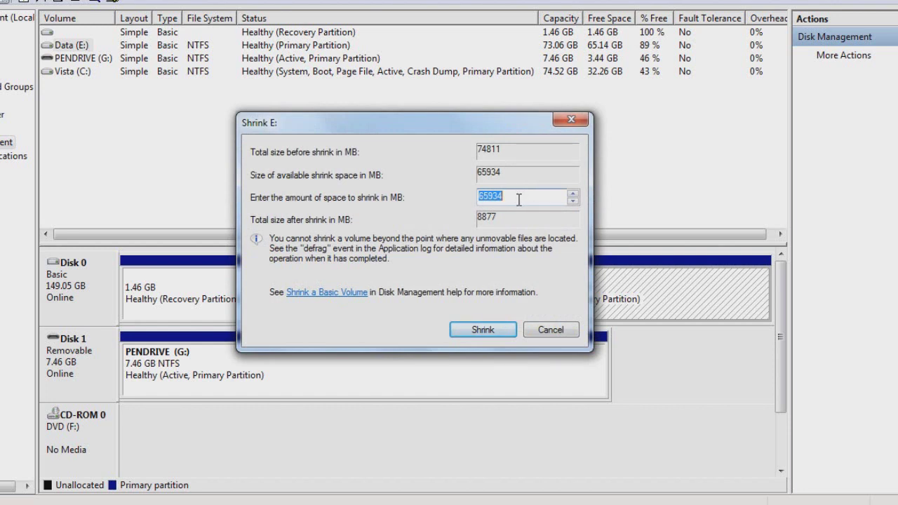
drag(519, 200, 476, 197)
- Calculate 1024 × 20 in the Calculator to get the MB equivalent of 20 GB, and close the Calculator
click(18, 499)
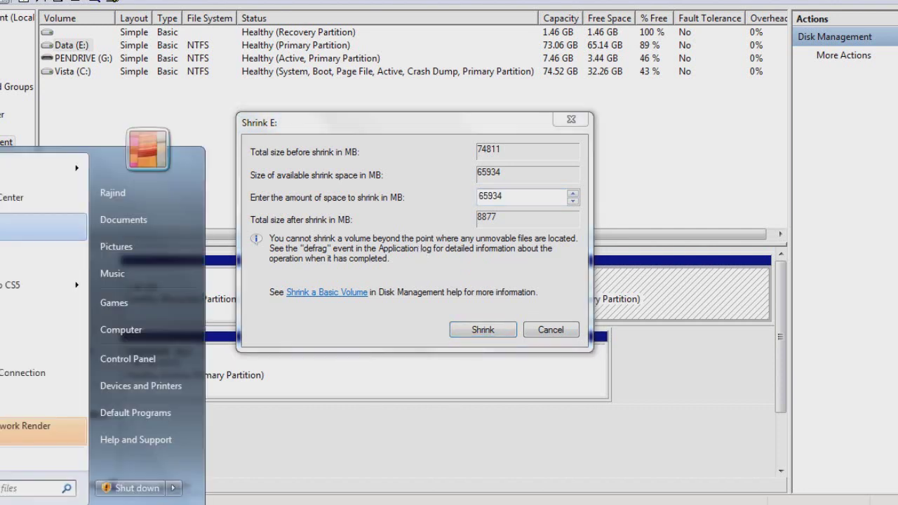
click(18, 500)
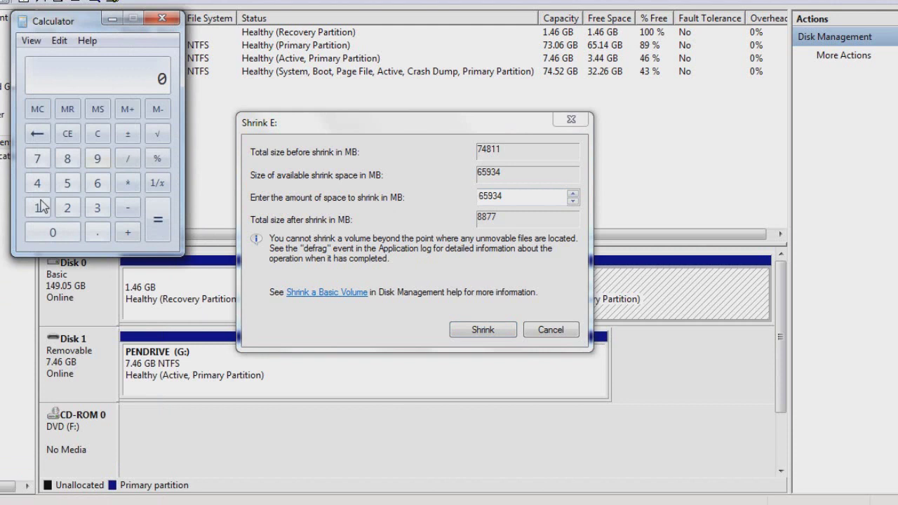
click(37, 208)
click(51, 234)
click(67, 207)
click(37, 184)
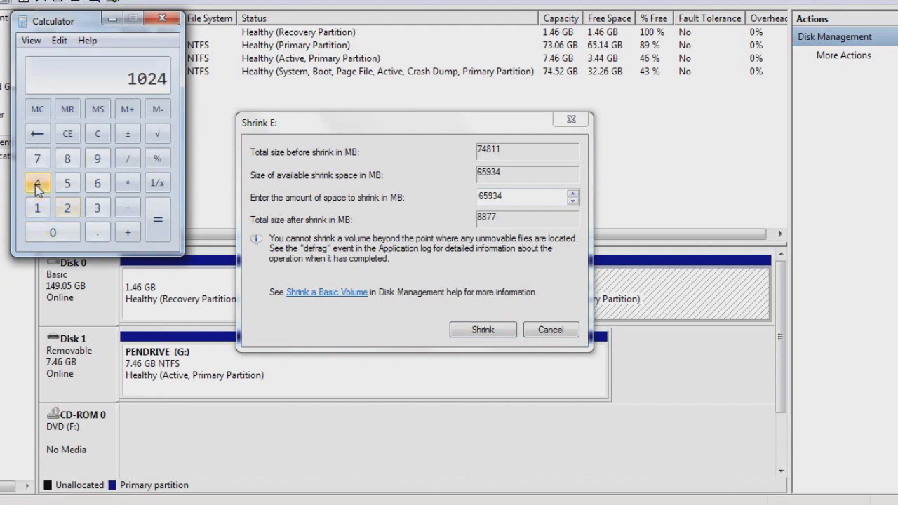
click(128, 183)
click(68, 208)
click(53, 232)
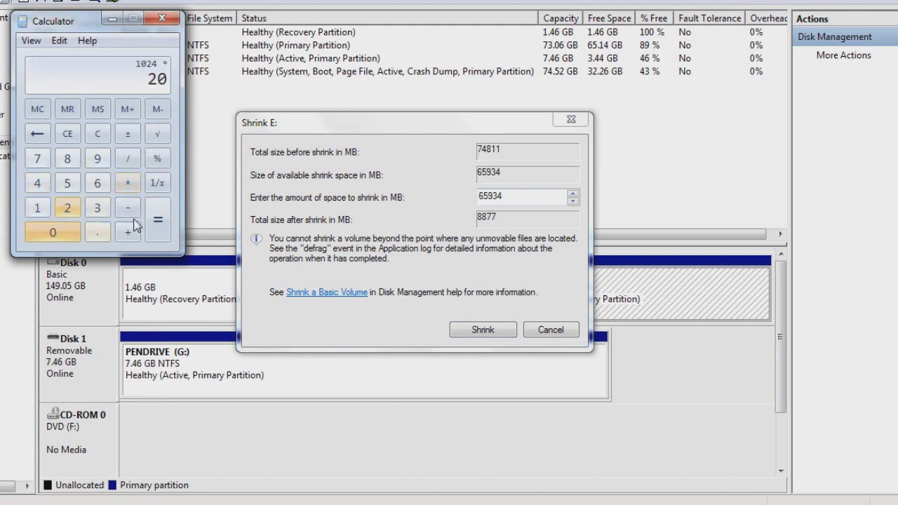
click(160, 221)
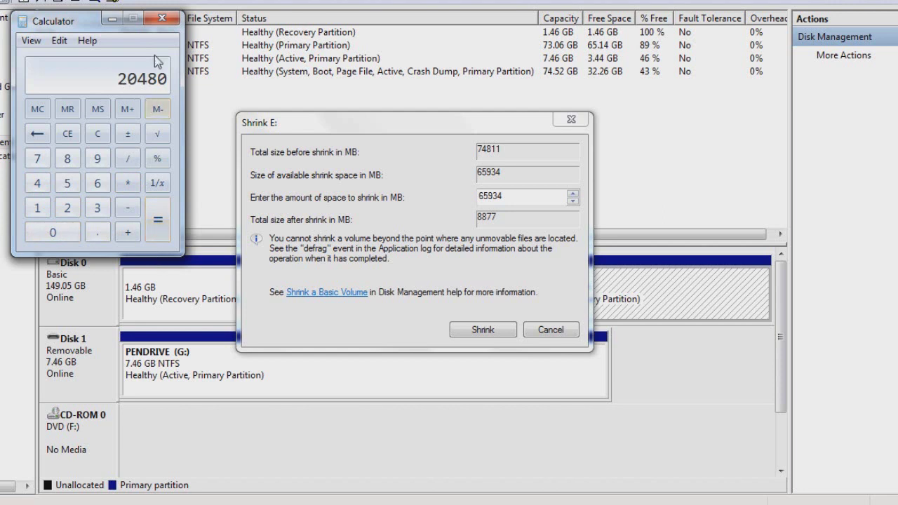
click(166, 18)
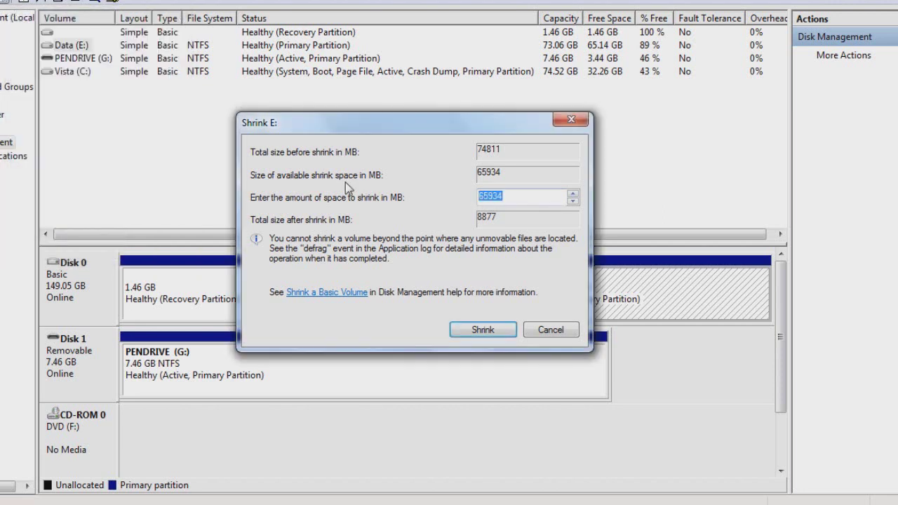
- Shrink the Data (E:) partition by 20480 MB and select the resized partition in the disk layout
text(20480)
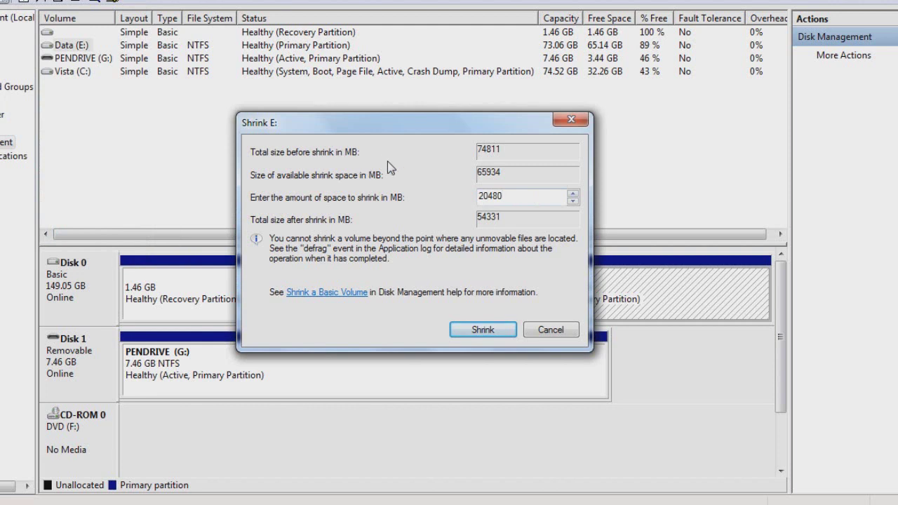
click(472, 330)
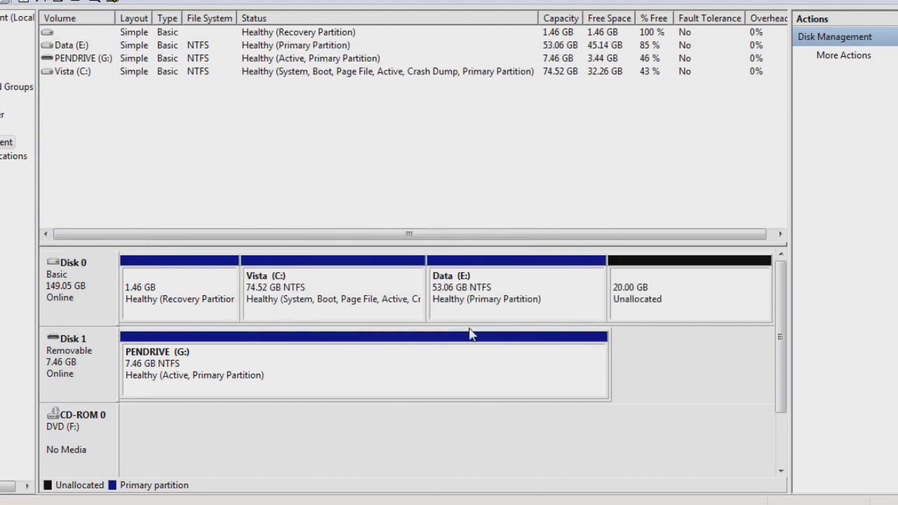
click(510, 291)
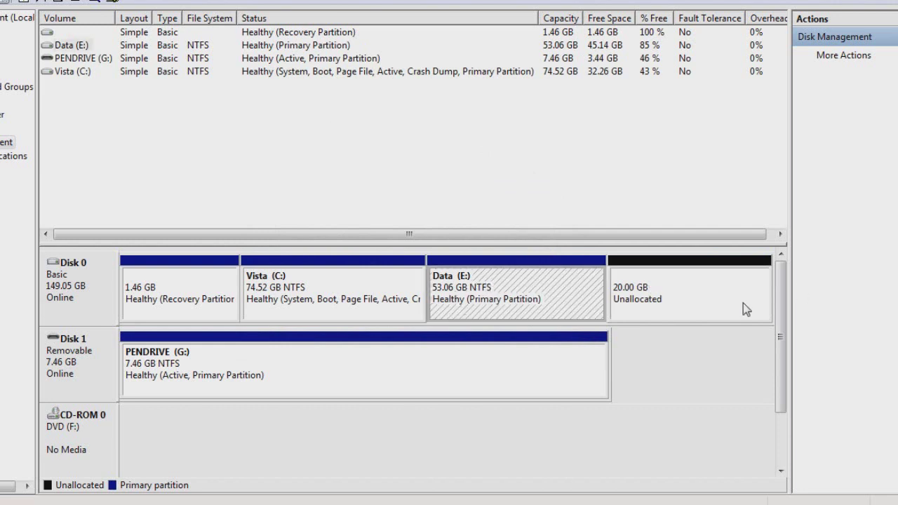
- Start a new simple volume in the unallocated space of Disk 0, using the full 20480 MB as its size
click(678, 315)
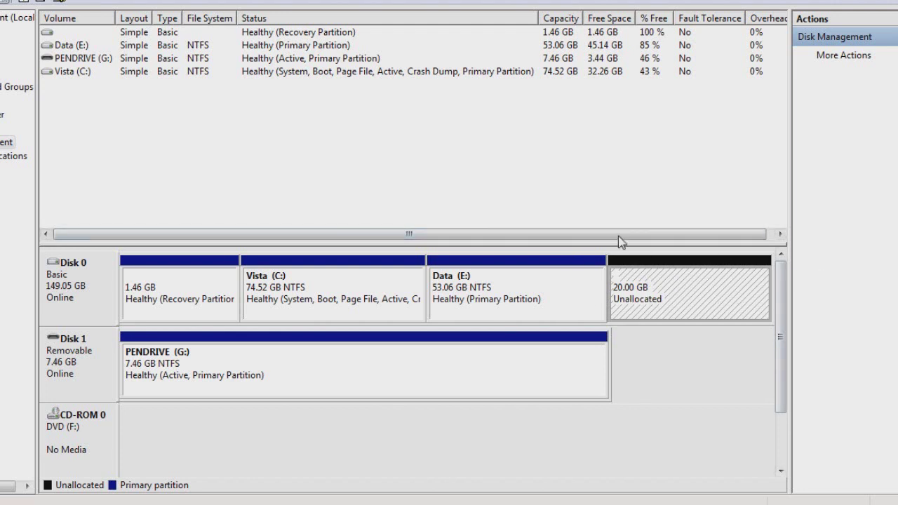
right_click(709, 291)
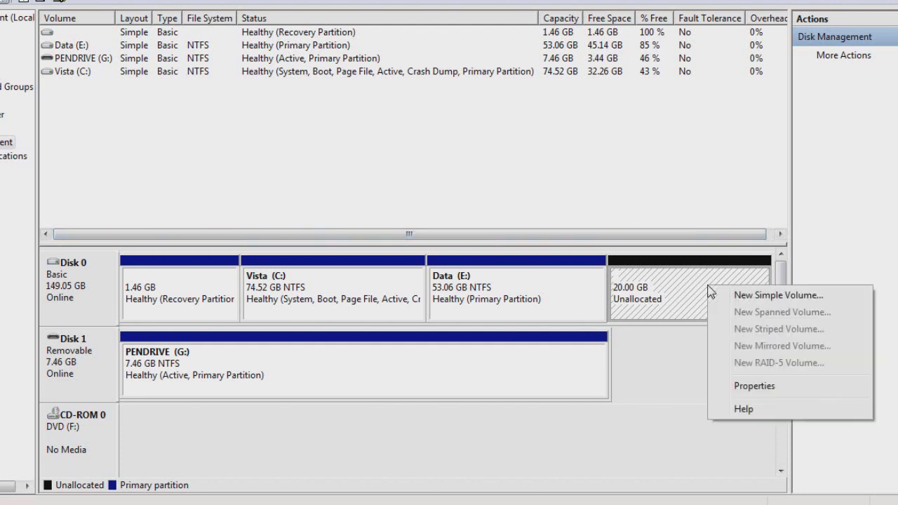
click(713, 295)
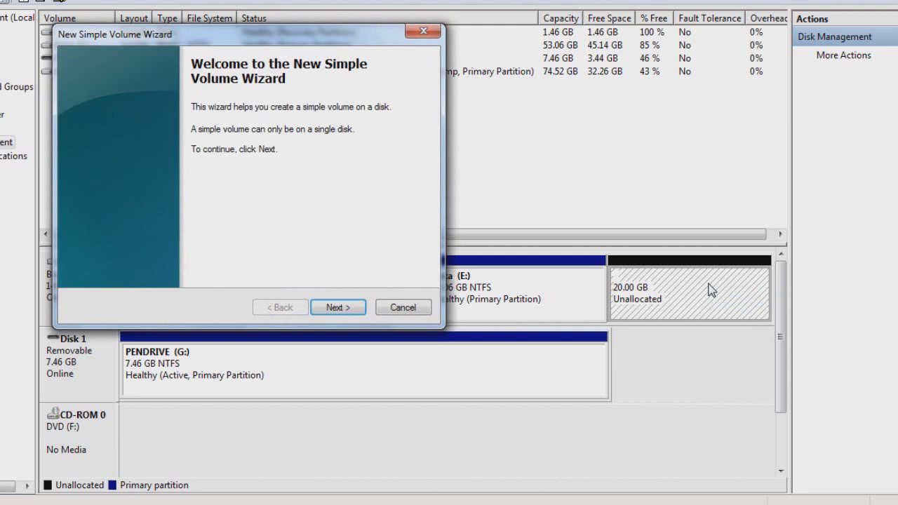
drag(322, 37, 456, 73)
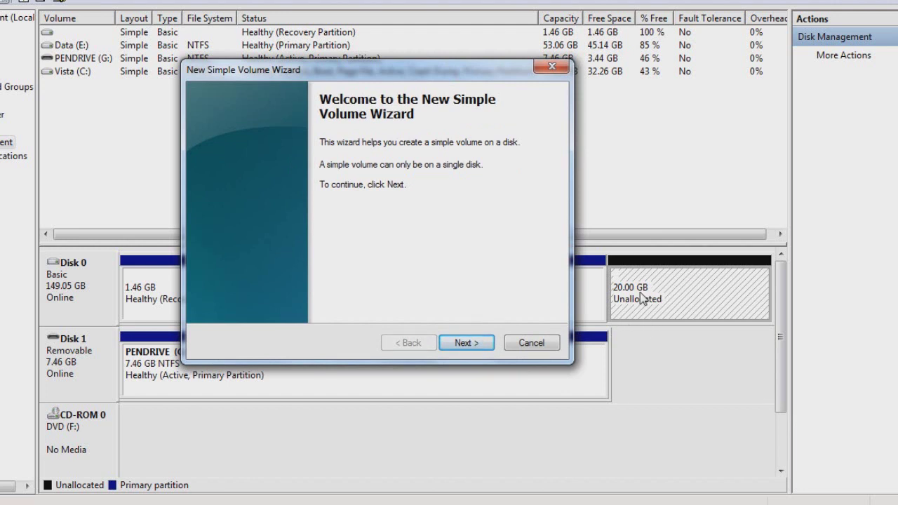
click(467, 343)
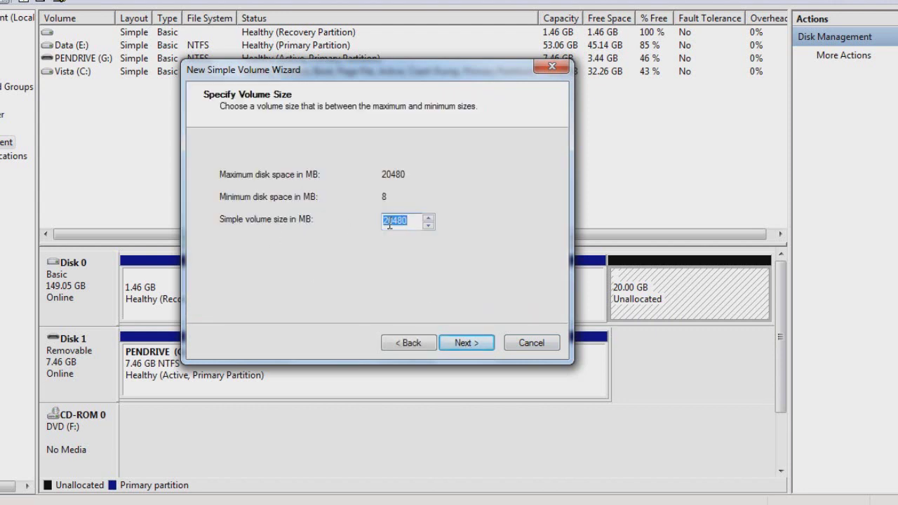
click(463, 343)
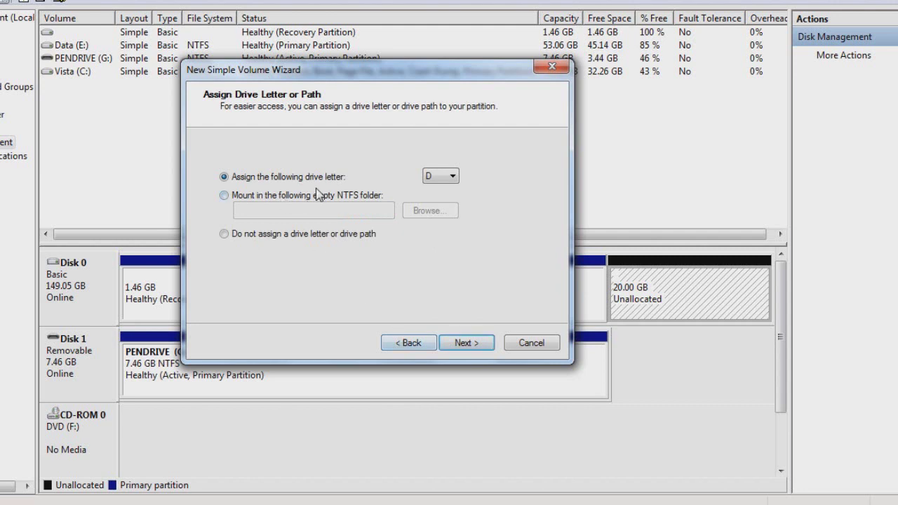
- Assign drive letter T to the new simple volume
click(432, 178)
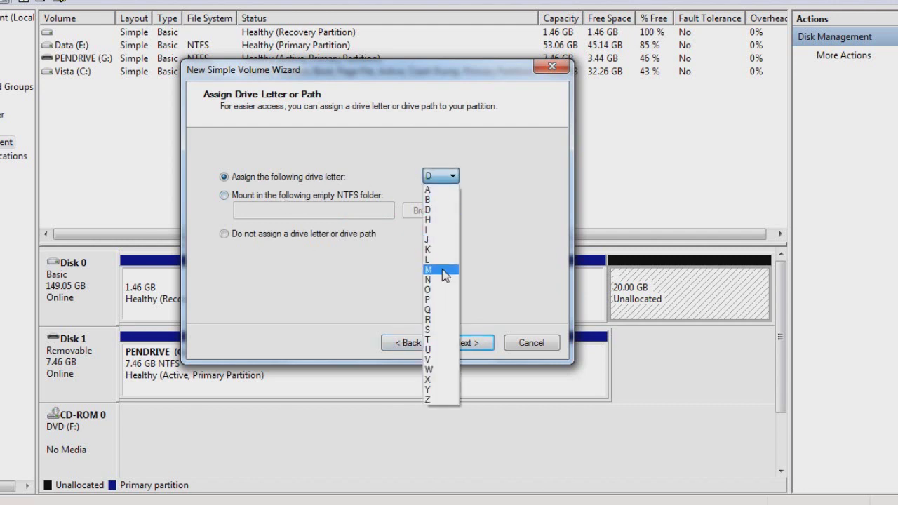
click(439, 339)
click(465, 343)
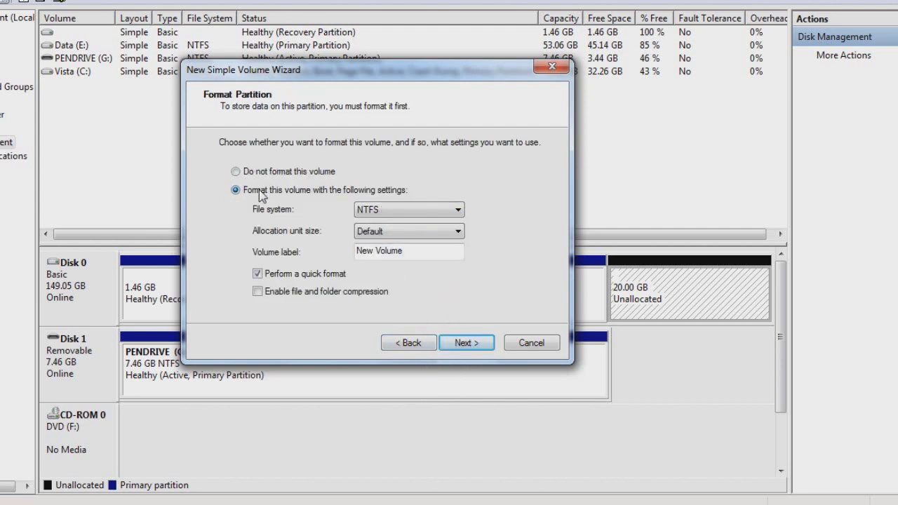
- Choose a quick NTFS format with default allocation unit size and label New Volume, finish the wizard and dismiss the resulting message
click(369, 210)
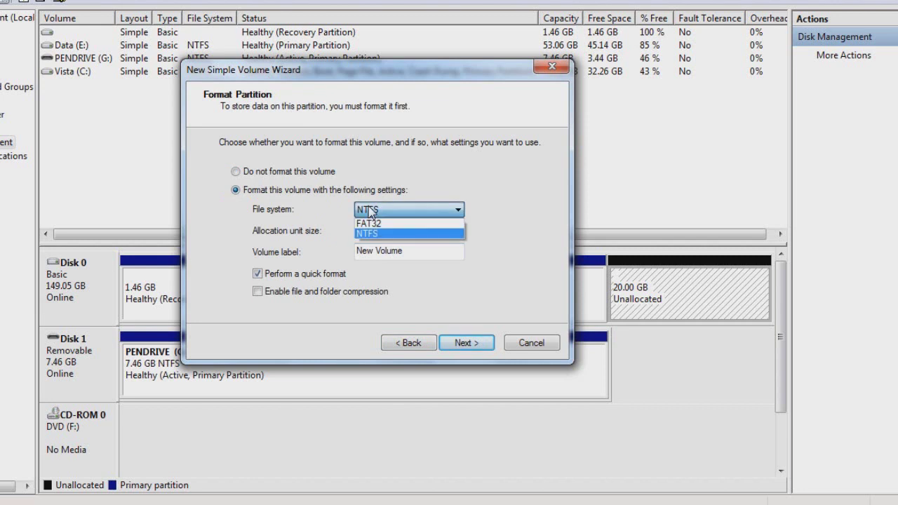
click(367, 233)
click(382, 231)
click(382, 242)
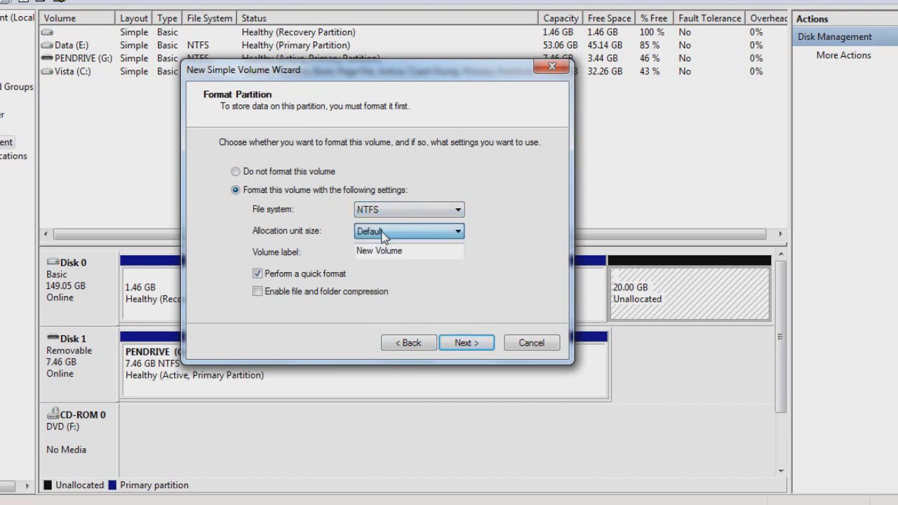
drag(434, 251, 340, 244)
click(442, 251)
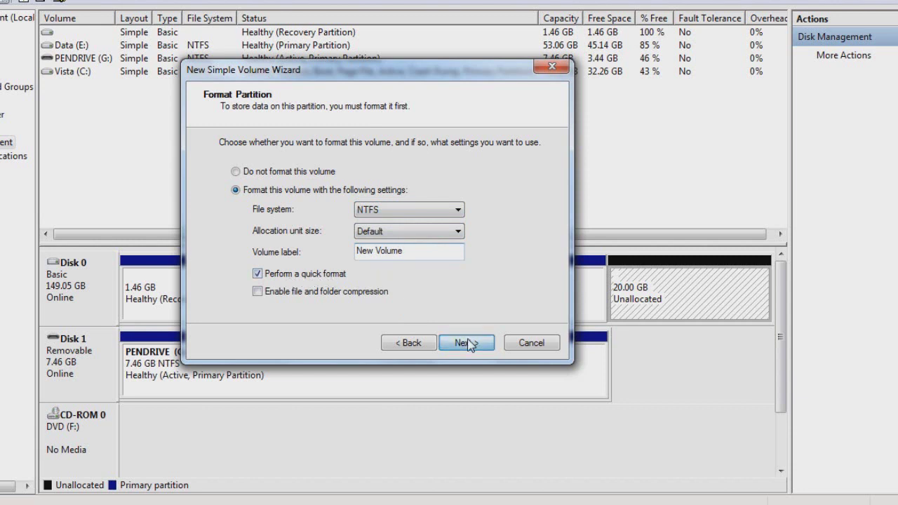
click(467, 343)
click(466, 343)
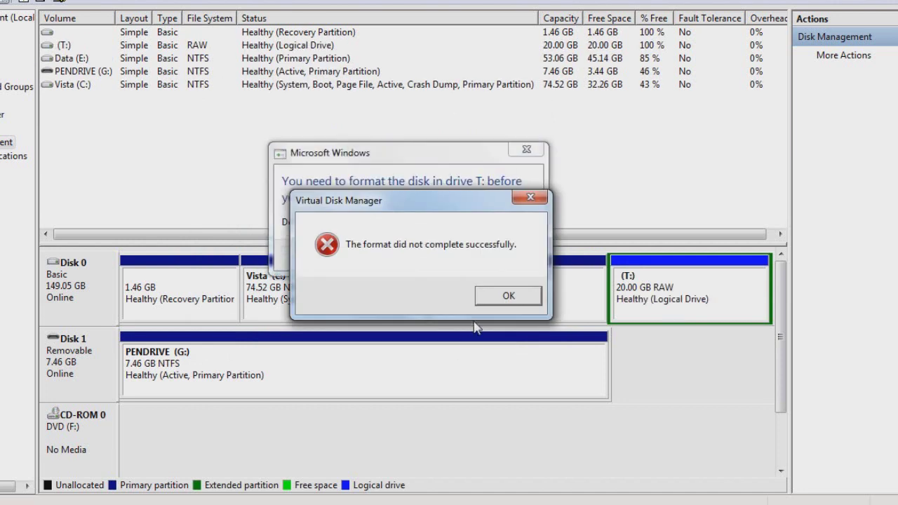
click(493, 296)
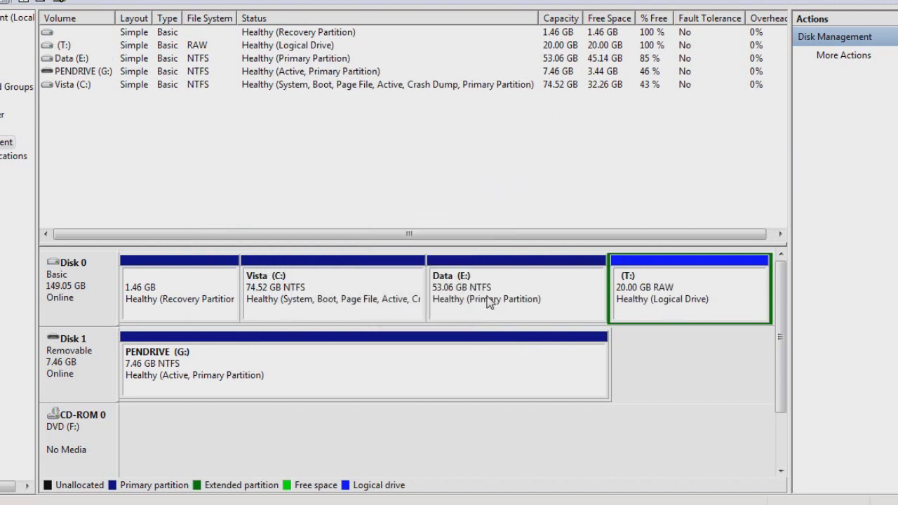
- Format the T: logical drive as FAT32 with the label New Volume, using quick format, and confirm the formatting
right_click(646, 300)
click(691, 364)
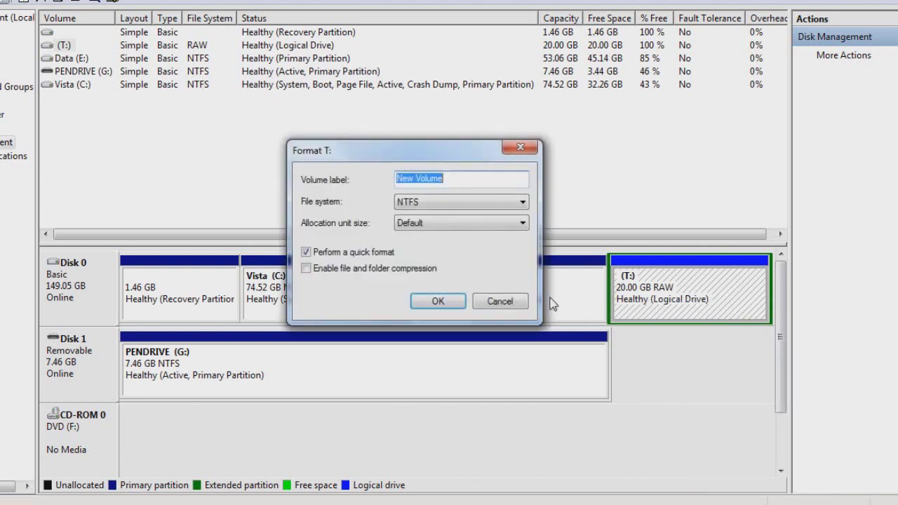
click(451, 204)
click(453, 225)
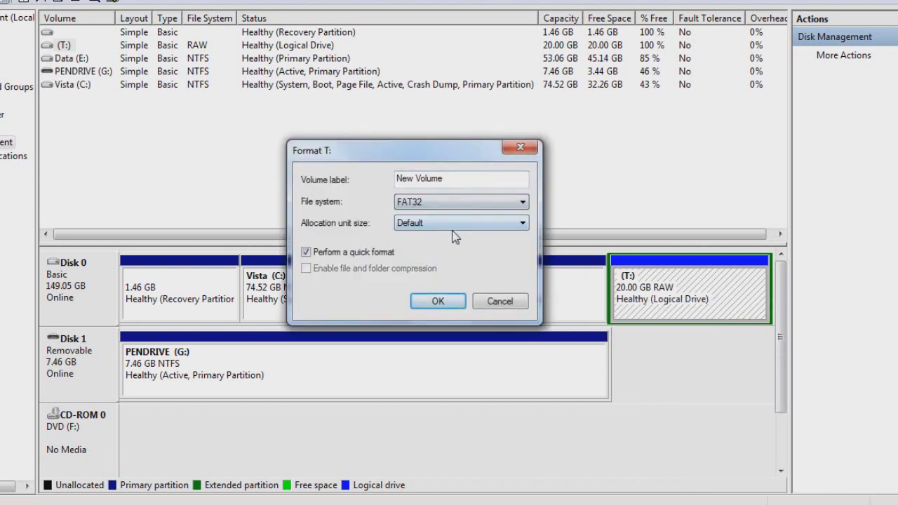
click(449, 300)
click(518, 301)
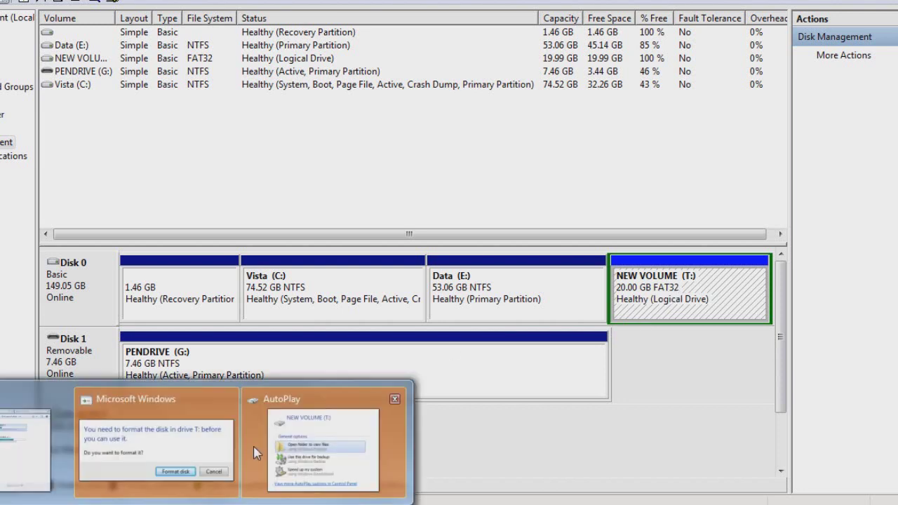
- Close the AutoPlay window for NEW VOLUME (T:), check that drive in the Computer window, and close that window too
click(273, 442)
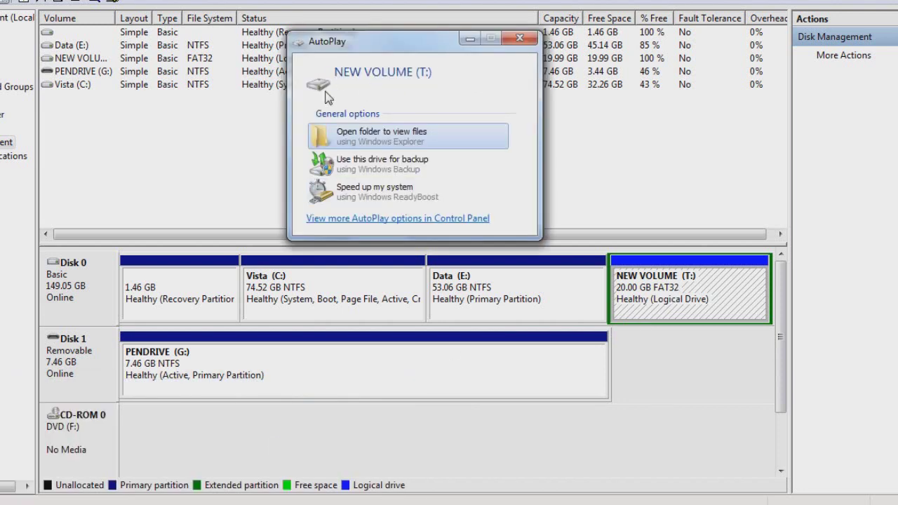
click(526, 43)
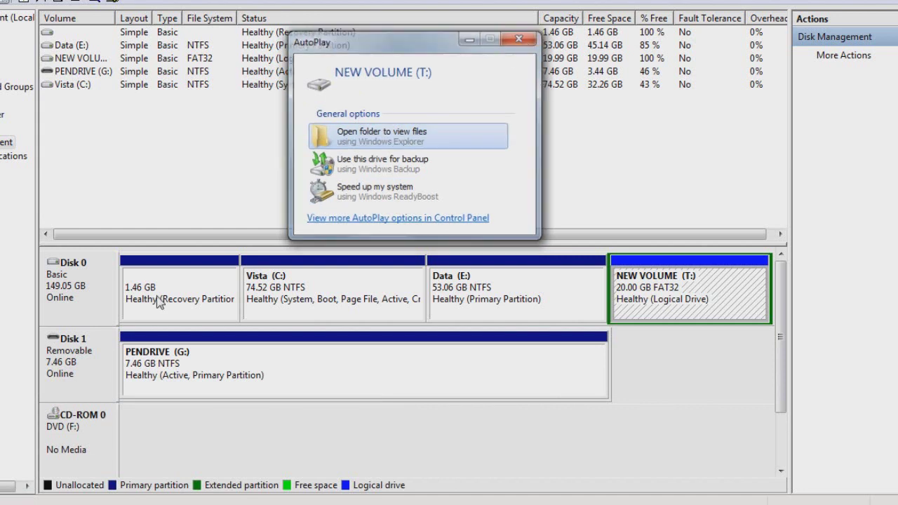
mouse_move(40, 468)
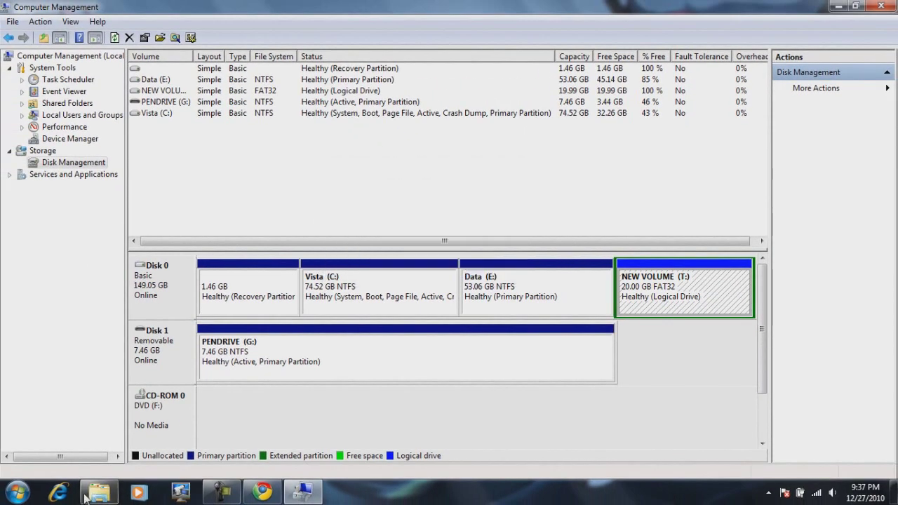
click(85, 495)
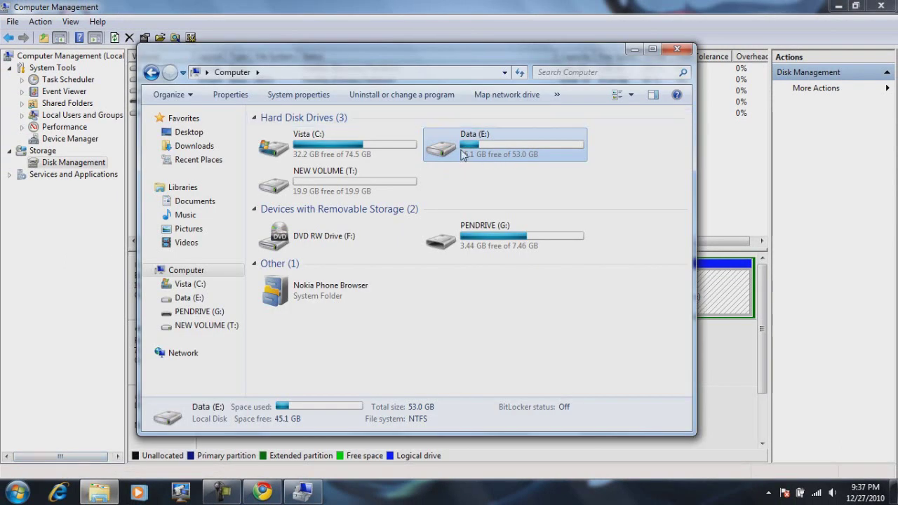
click(300, 181)
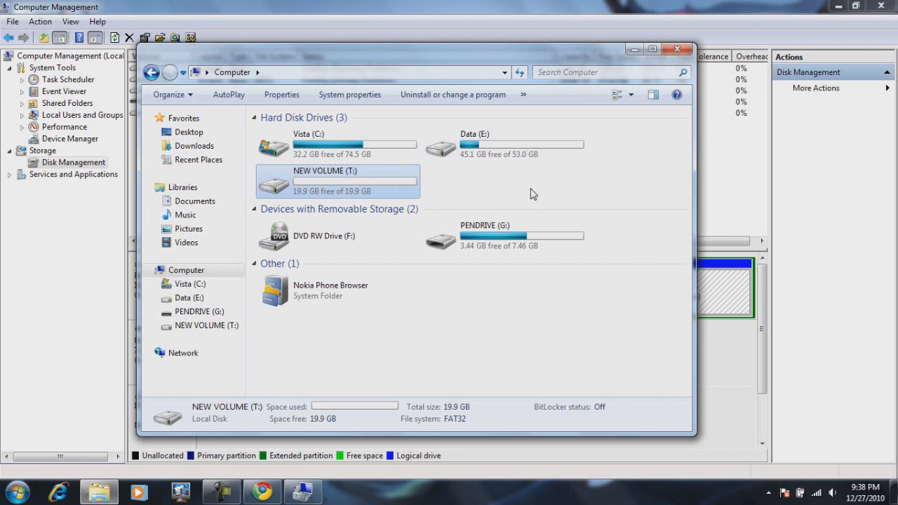
drag(593, 51, 457, 42)
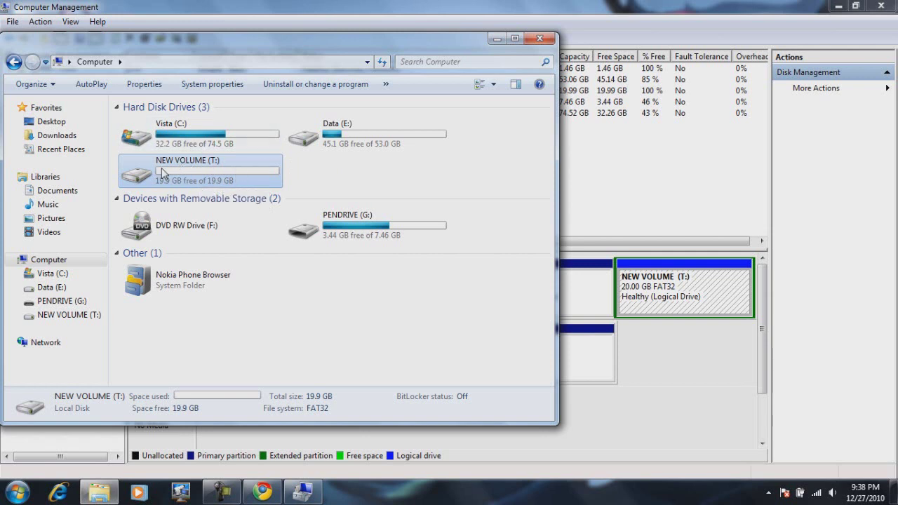
click(538, 39)
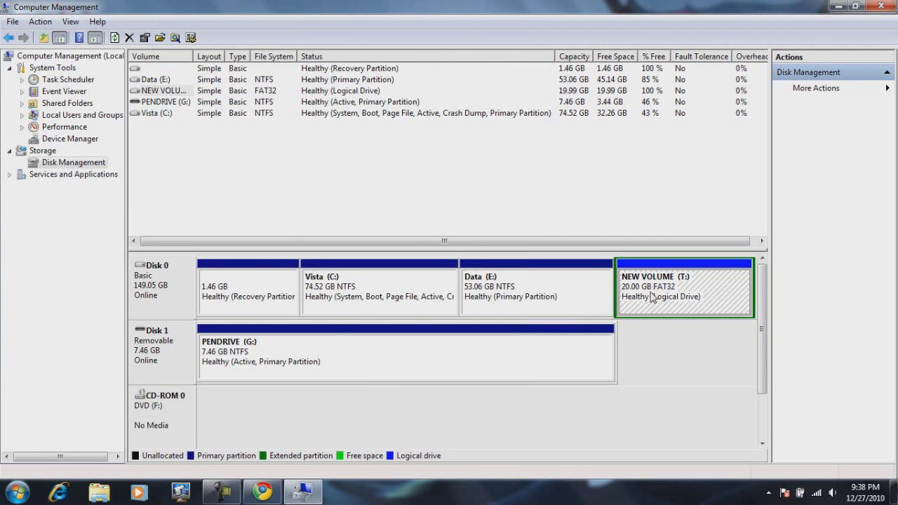
- Delete the NEW VOLUME (T:) logical drive on Disk 0 and confirm erasing its data
click(561, 287)
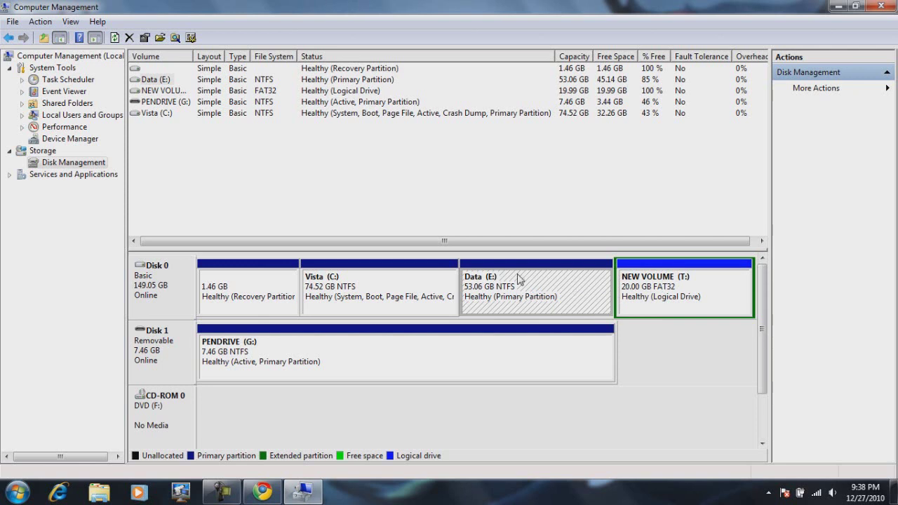
right_click(641, 284)
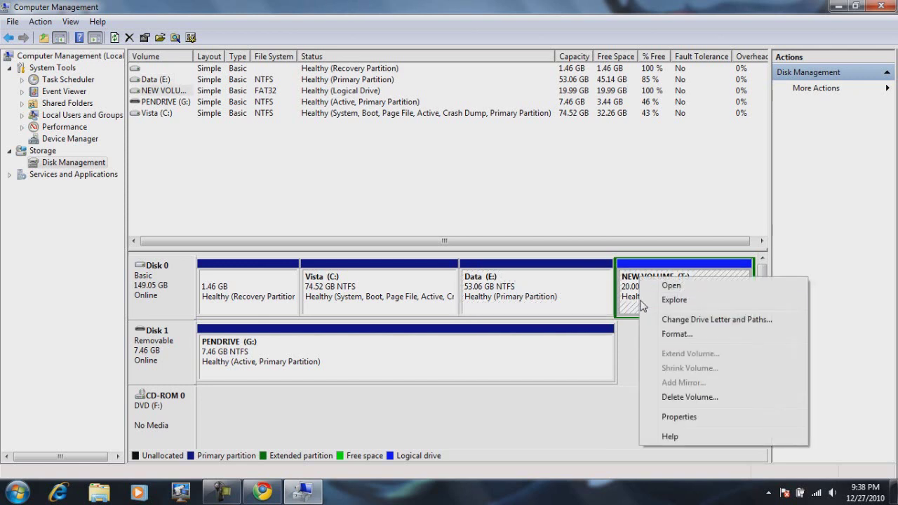
click(677, 399)
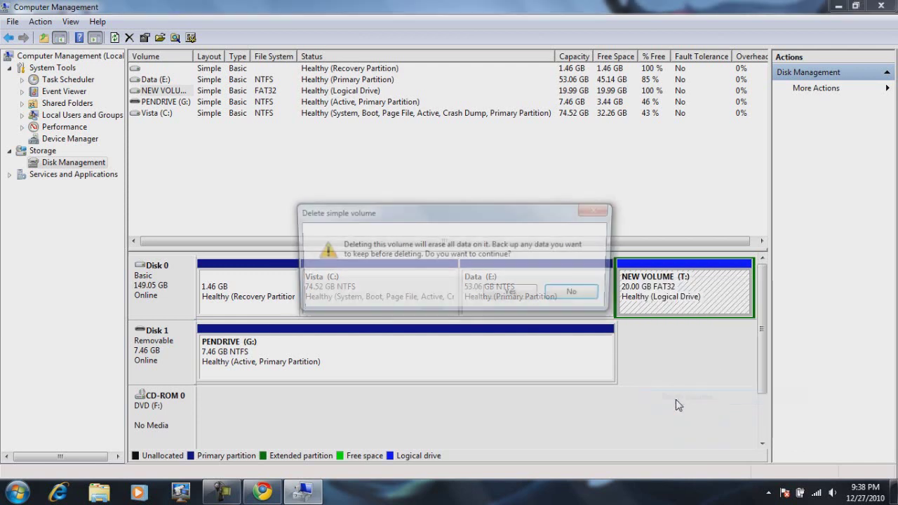
click(513, 294)
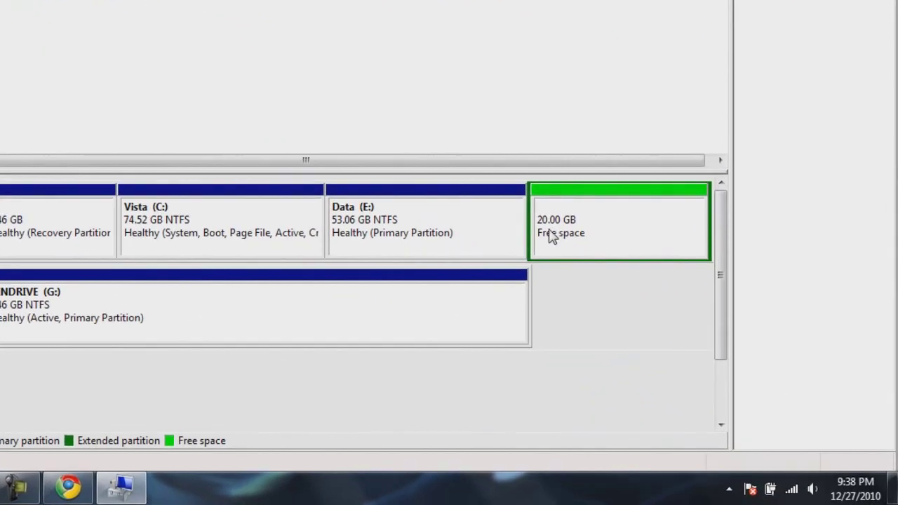
- Delete the 20 GB free-space extended partition beside Data (E:) and confirm the deletion
click(635, 220)
right_click(635, 220)
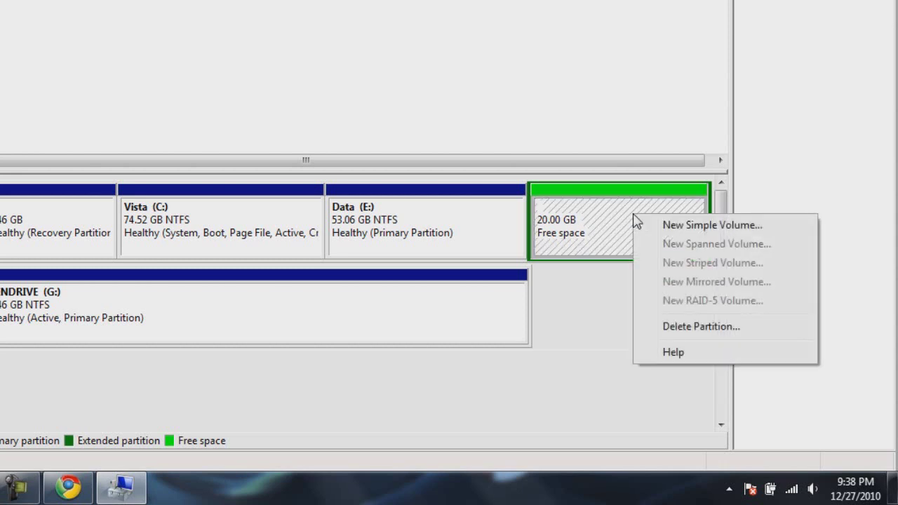
click(670, 326)
click(391, 228)
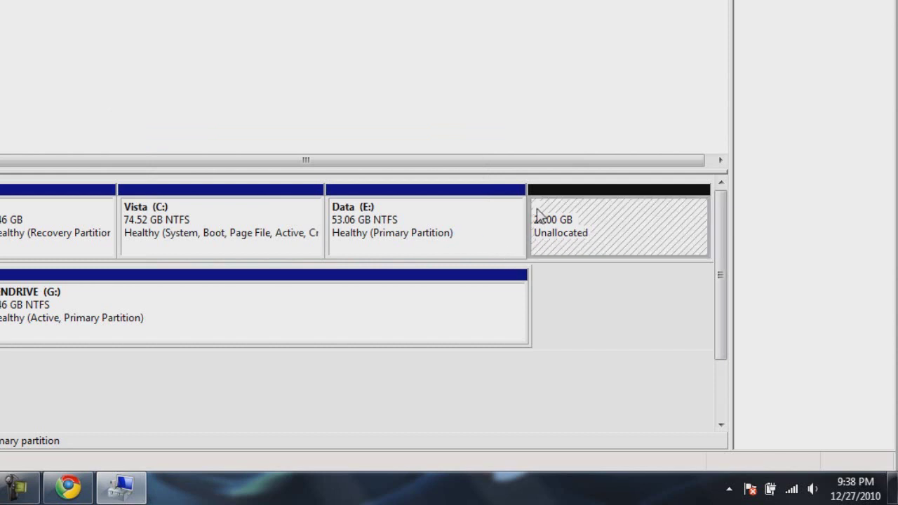
- Extend the Data (E:) volume by 20480 MB using the unallocated space on Disk 0, and finish the wizard
click(450, 211)
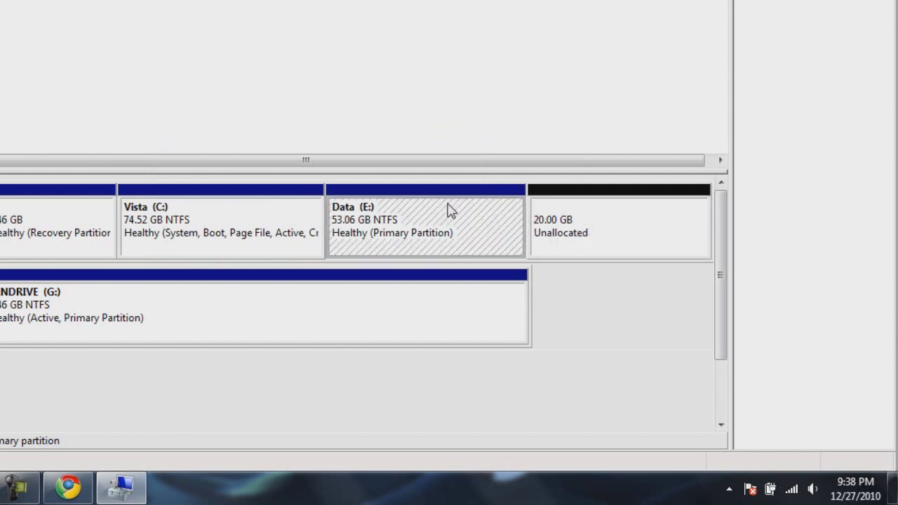
right_click(450, 211)
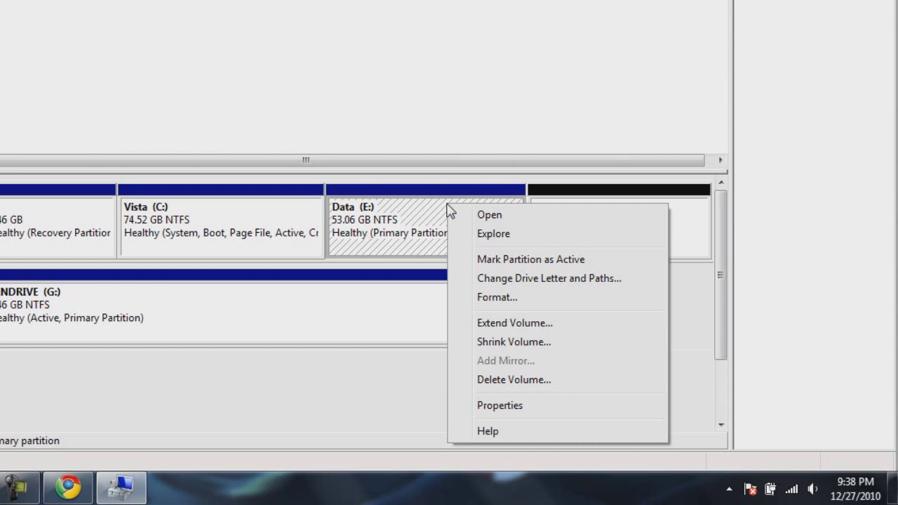
click(499, 325)
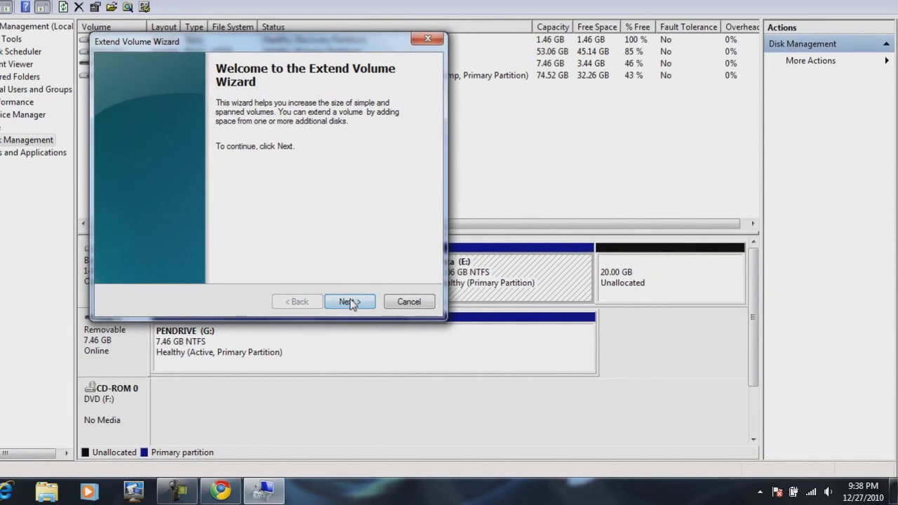
click(350, 302)
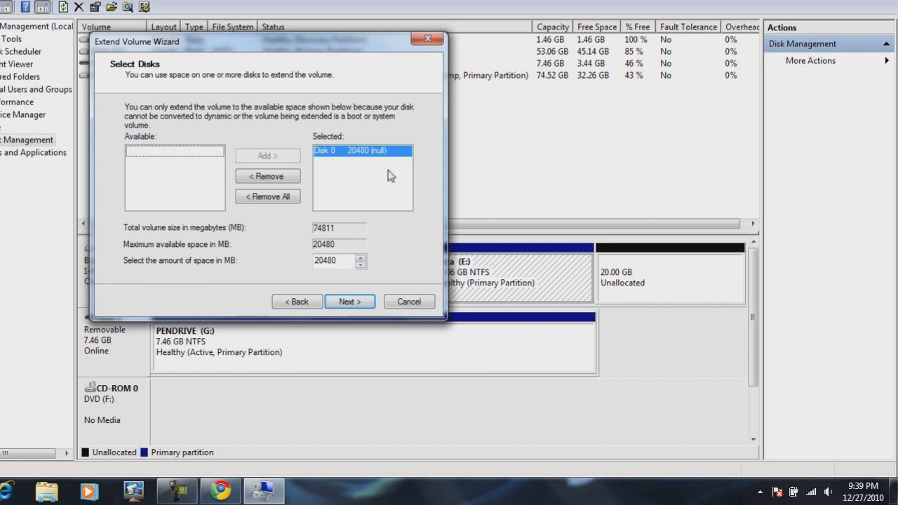
click(346, 301)
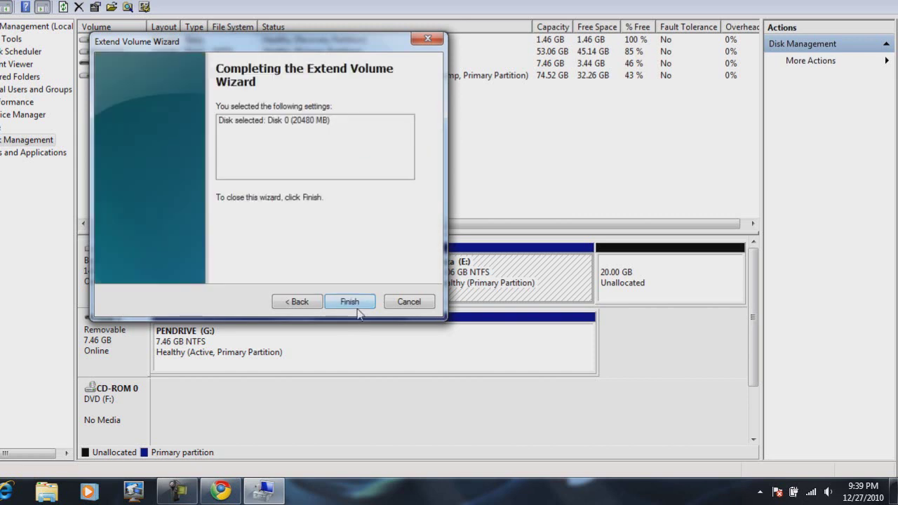
click(351, 304)
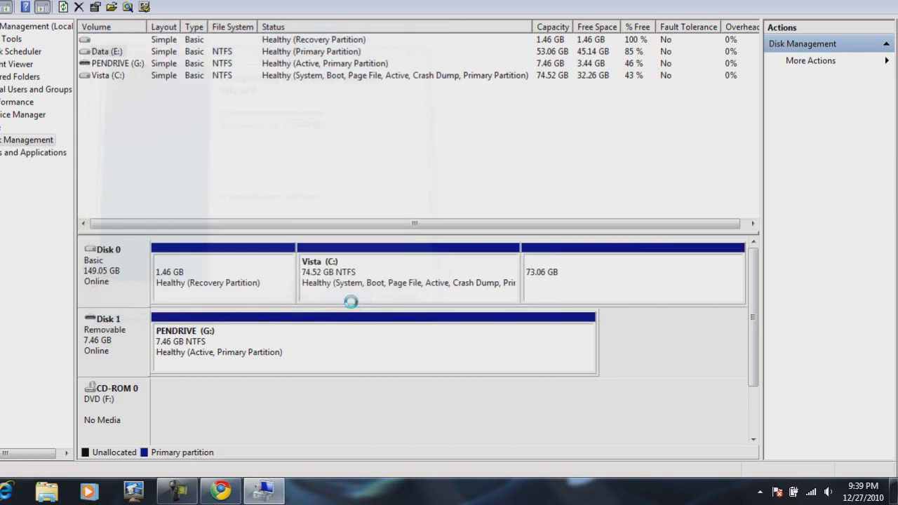
- Check the size and free space of Data (E:) in the Computer window, and return to Disk Management
click(584, 286)
click(47, 491)
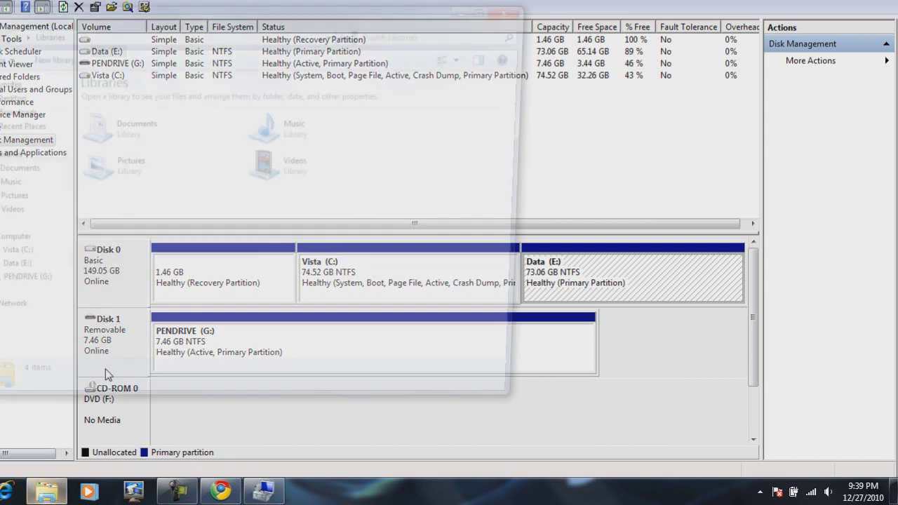
click(7, 246)
click(299, 126)
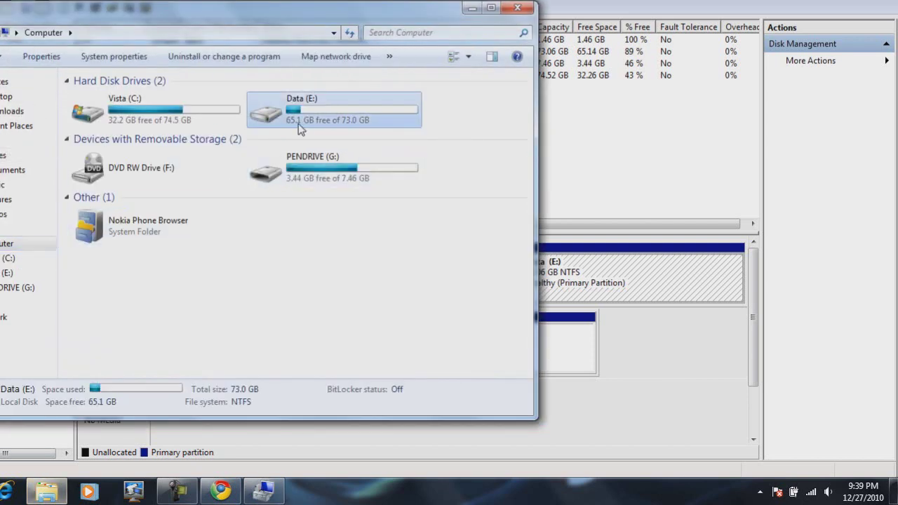
click(543, 172)
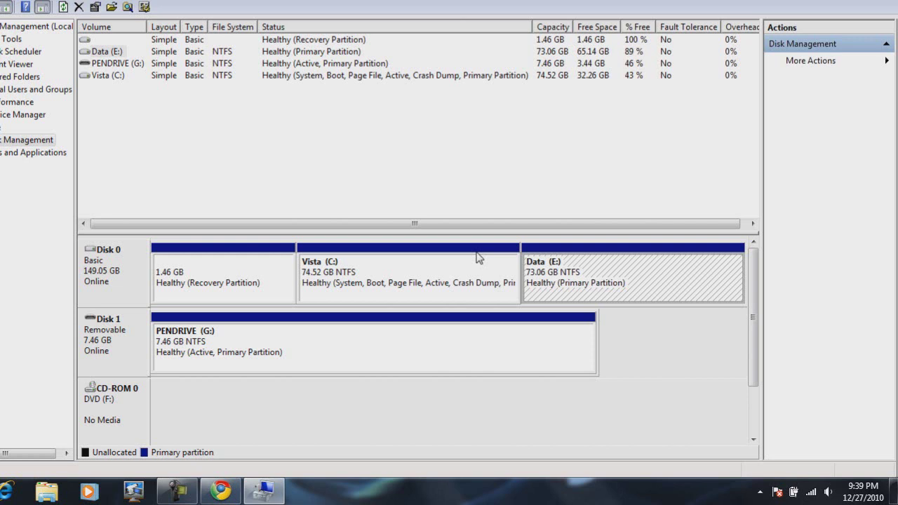
- Compare the Vista (C:) and Data (E:) partitions on Disk 0 and examine which volume operations are available for Vista (C:)
click(508, 265)
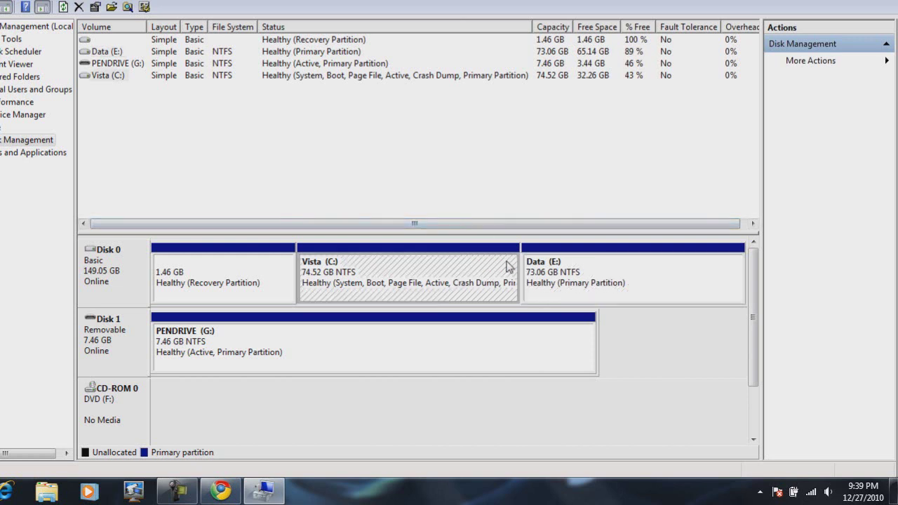
click(586, 269)
click(468, 272)
click(551, 280)
click(475, 298)
click(570, 282)
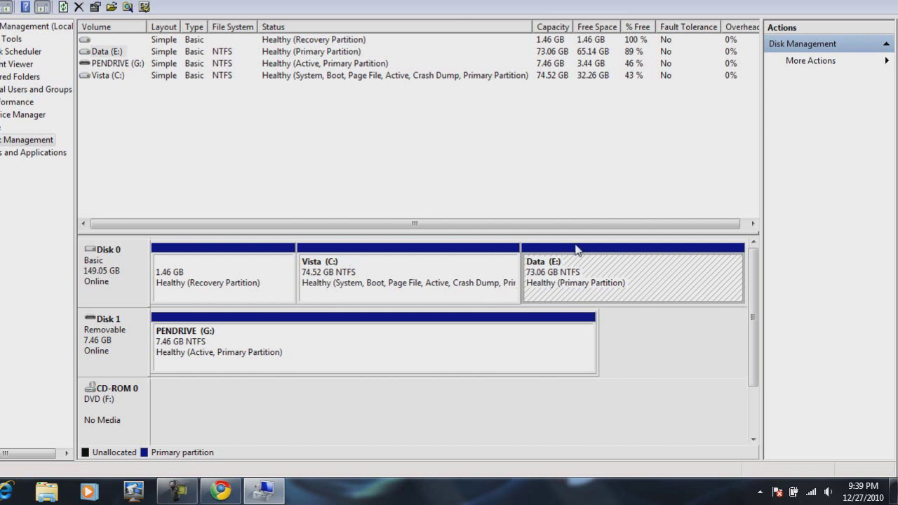
click(394, 294)
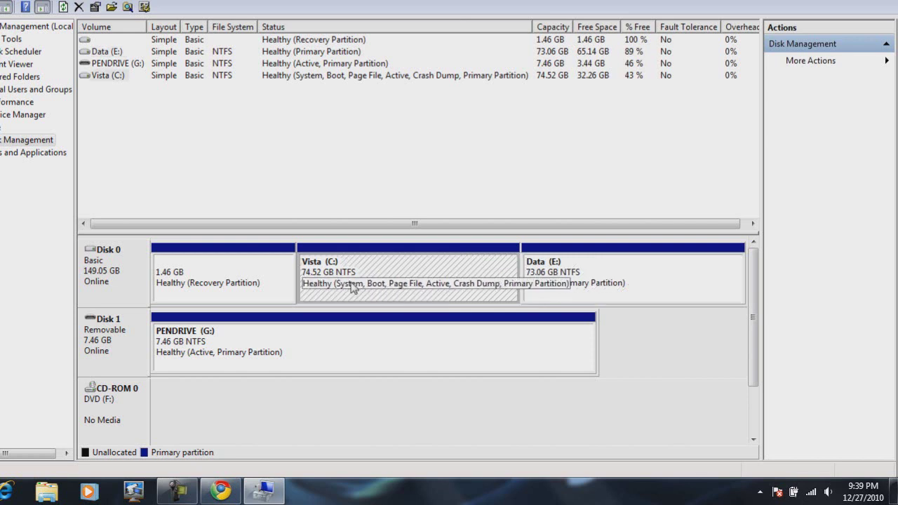
right_click(353, 287)
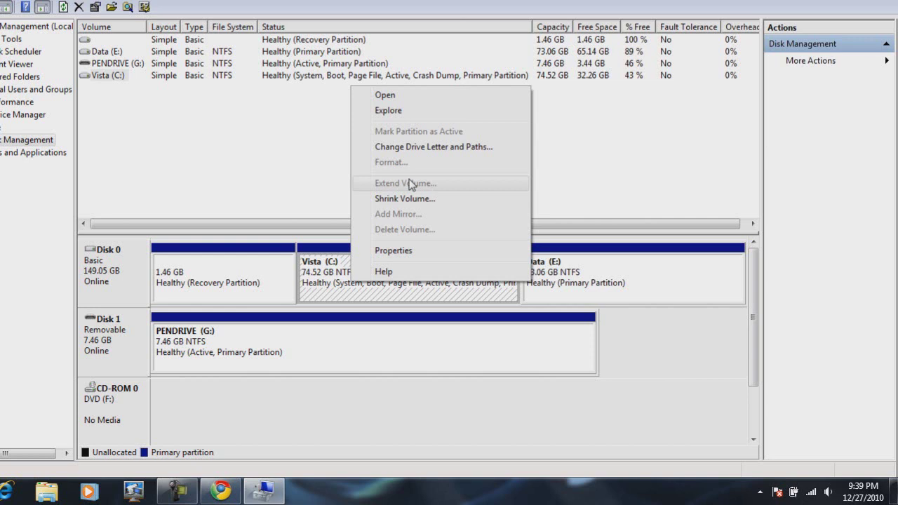
click(313, 290)
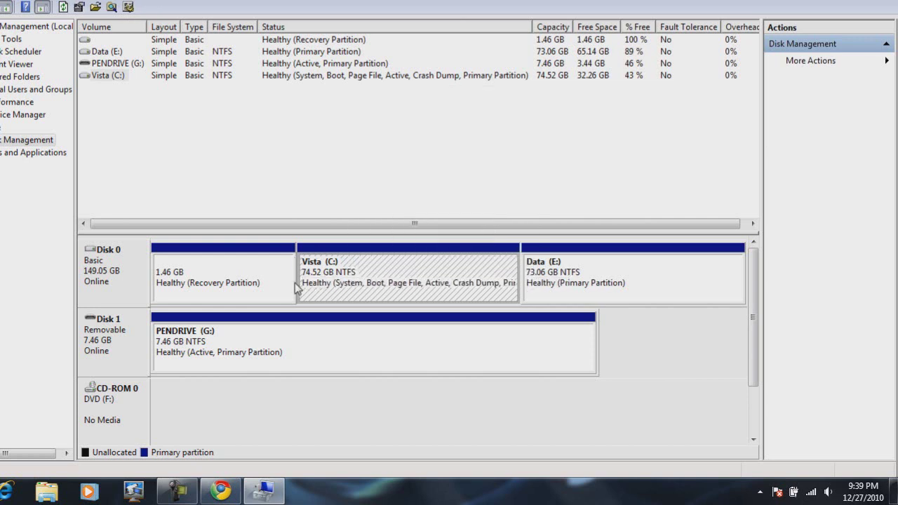